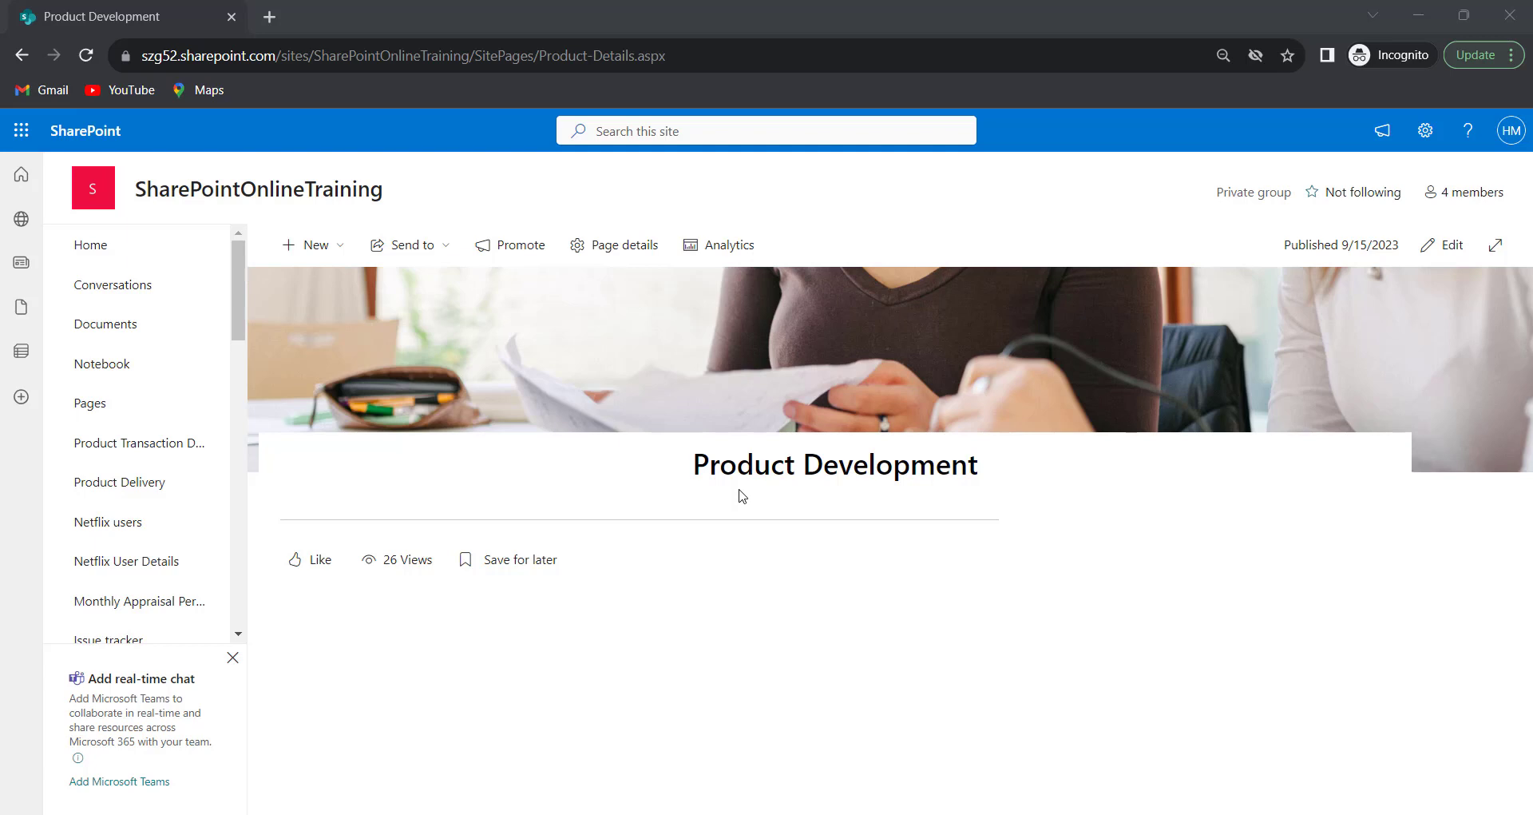
Step: Put the Product Development page into edit mode and insert a People web part into the empty section
click(1435, 256)
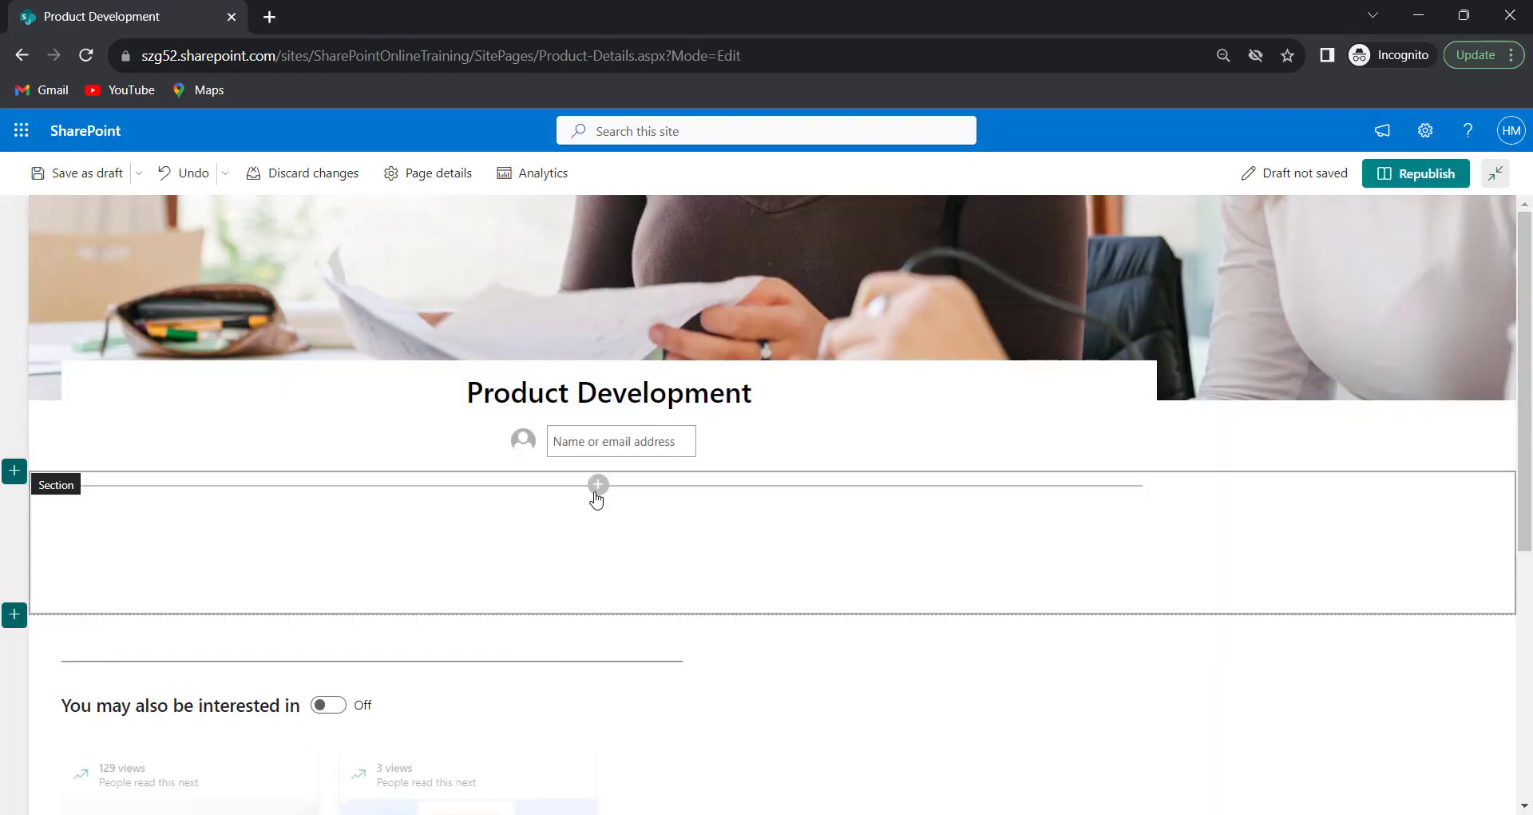
click(598, 484)
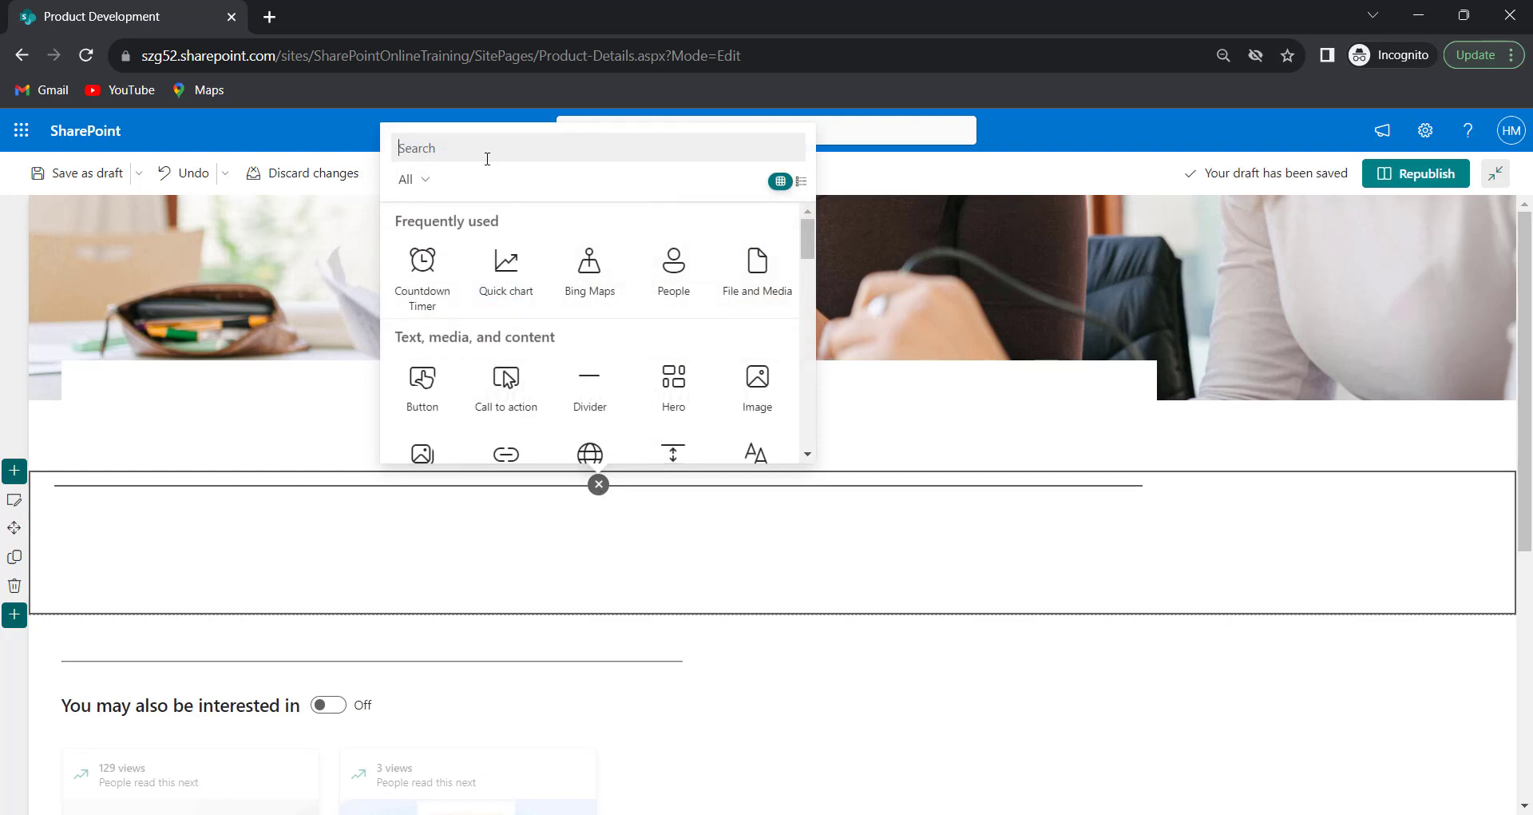
text(People)
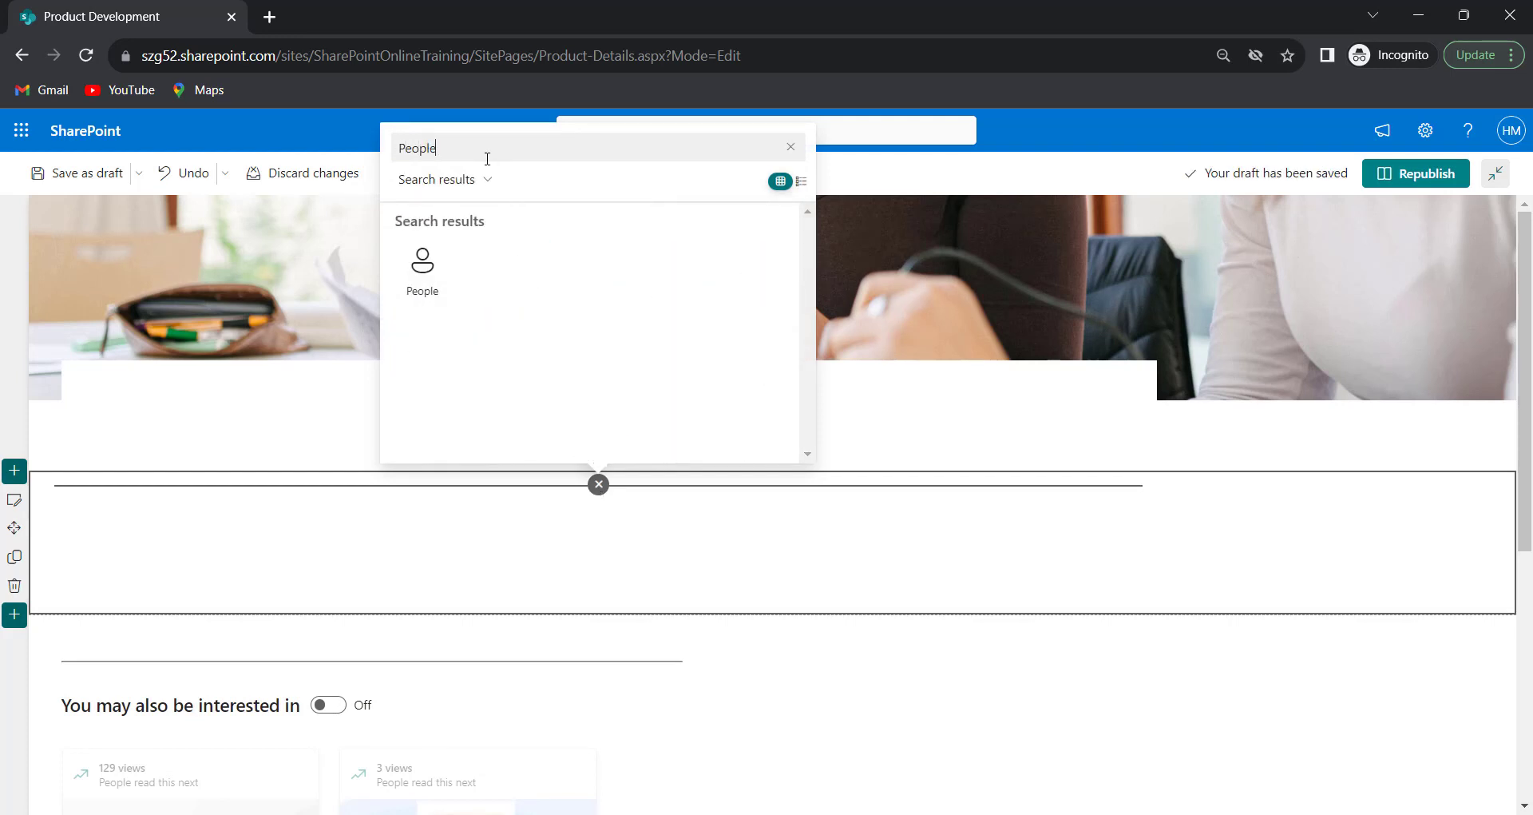
click(420, 275)
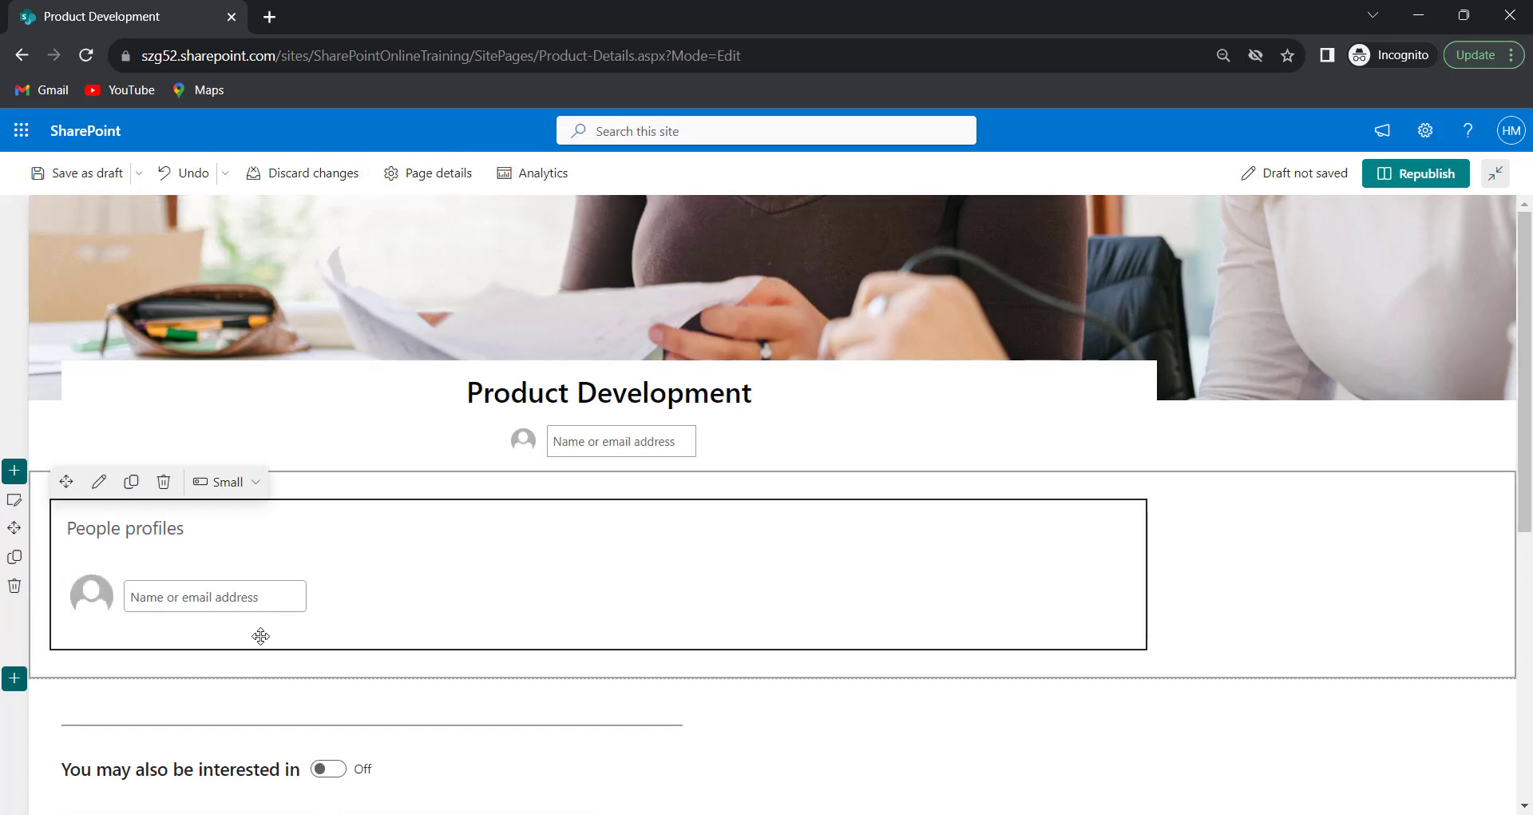
Step: Pick the developer, product manager, senior engineer and planner from name suggestions into the People web part
click(176, 601)
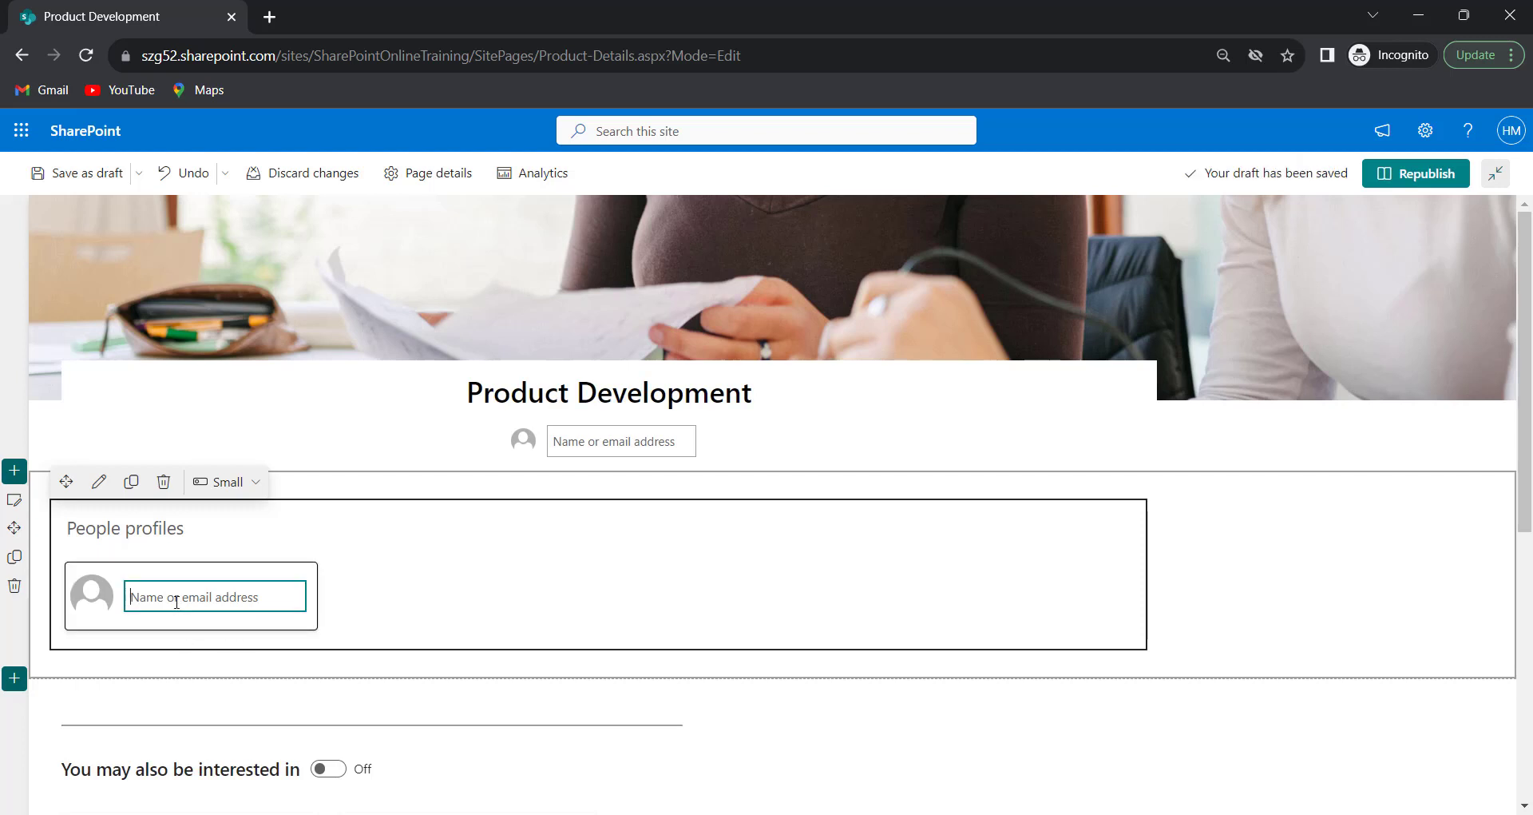
text(Hen)
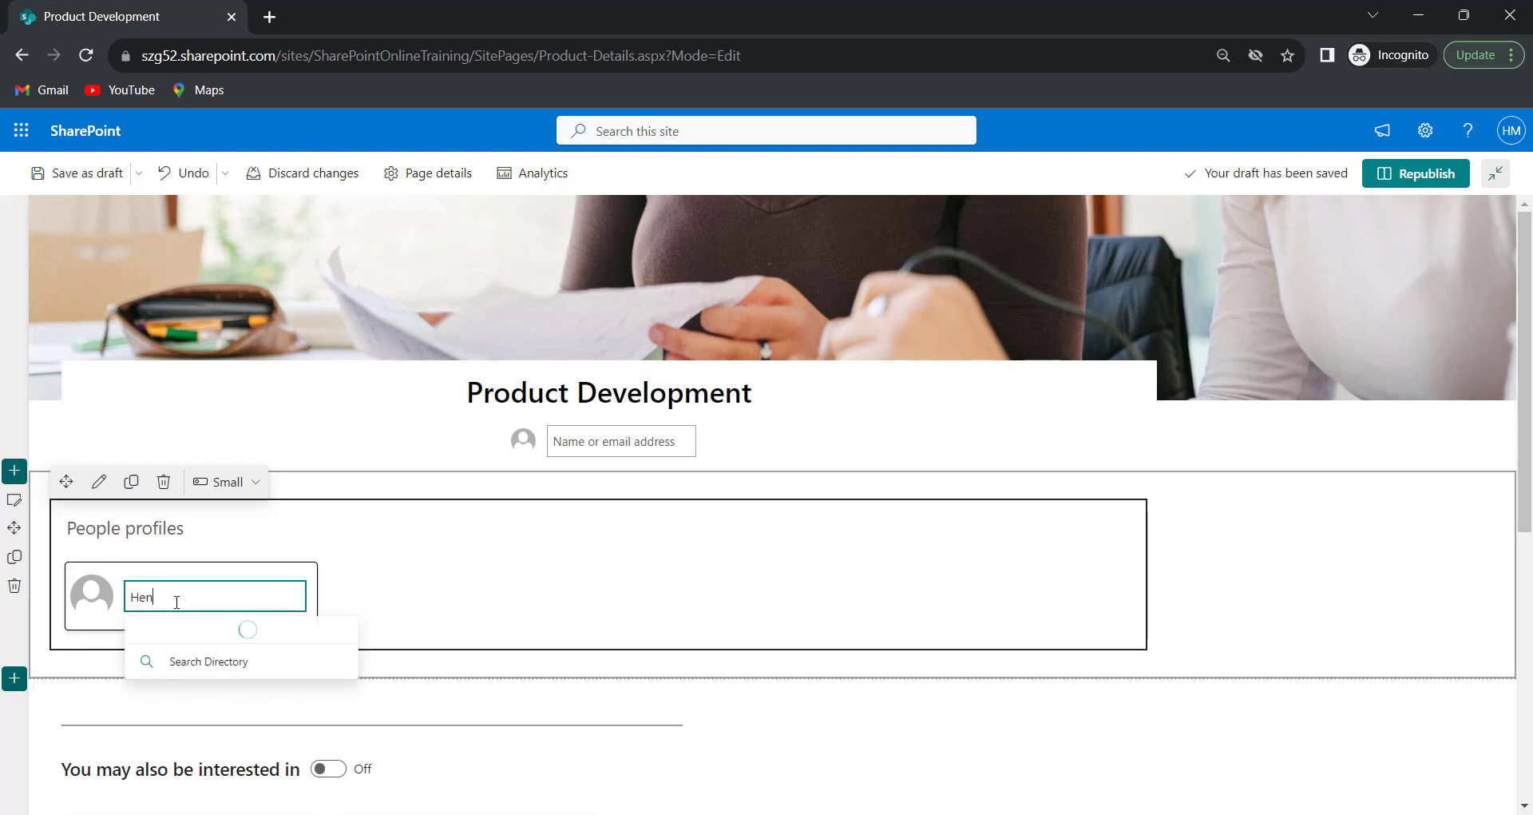
click(212, 631)
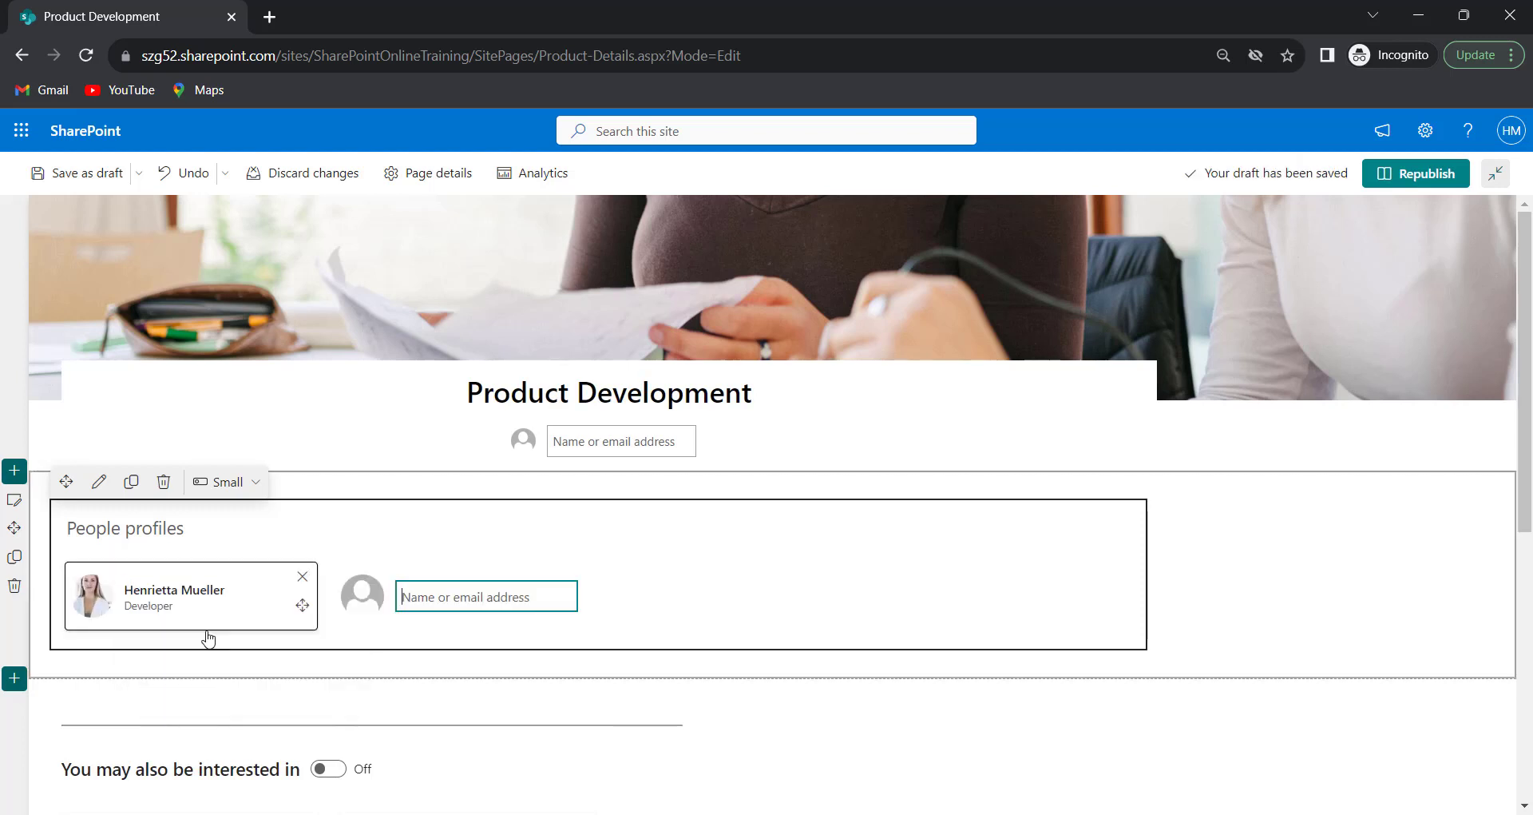
click(425, 598)
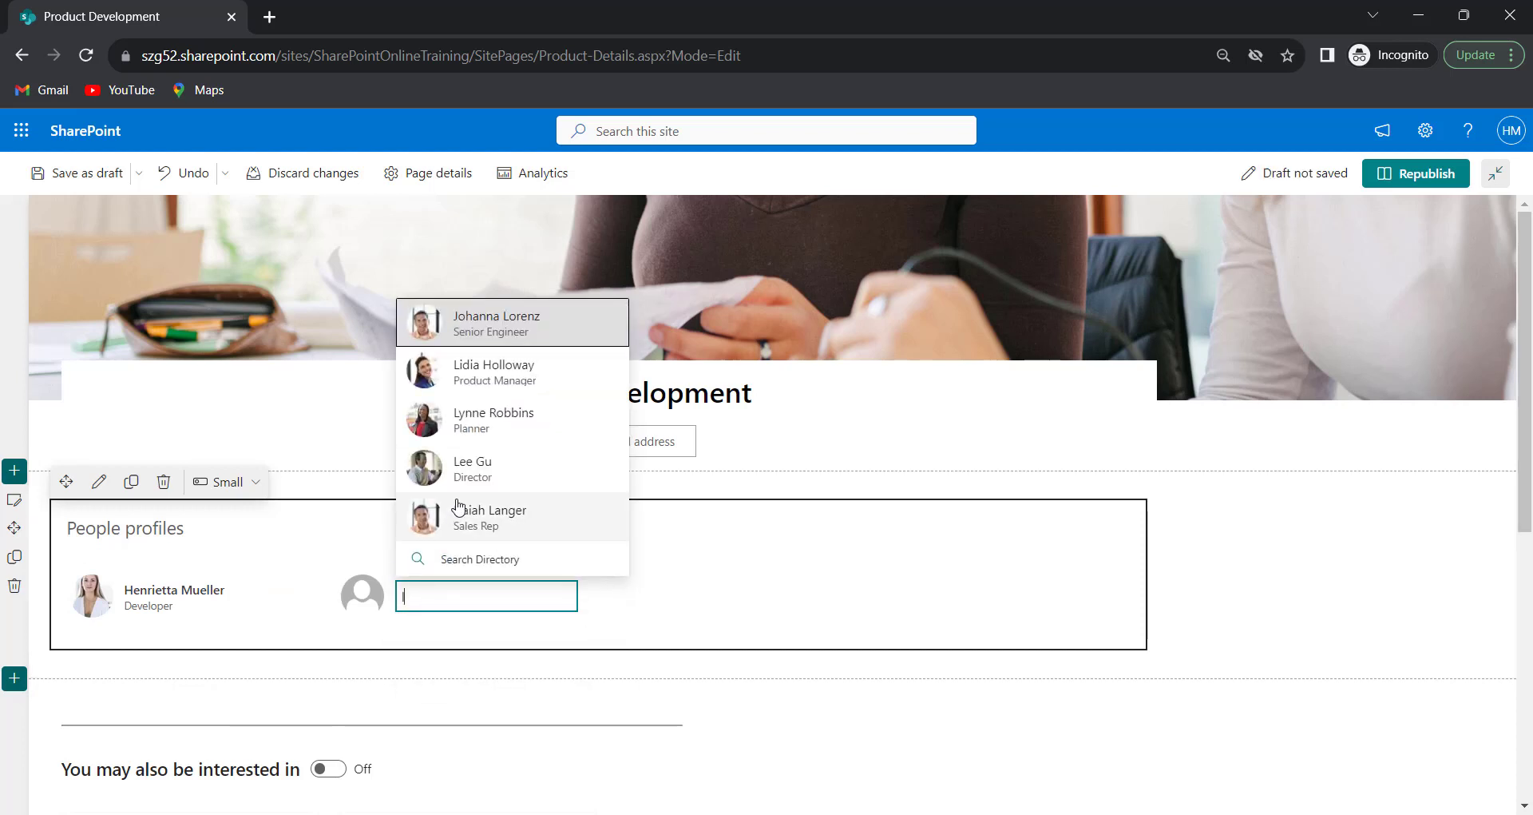
click(473, 365)
text(jo)
click(801, 635)
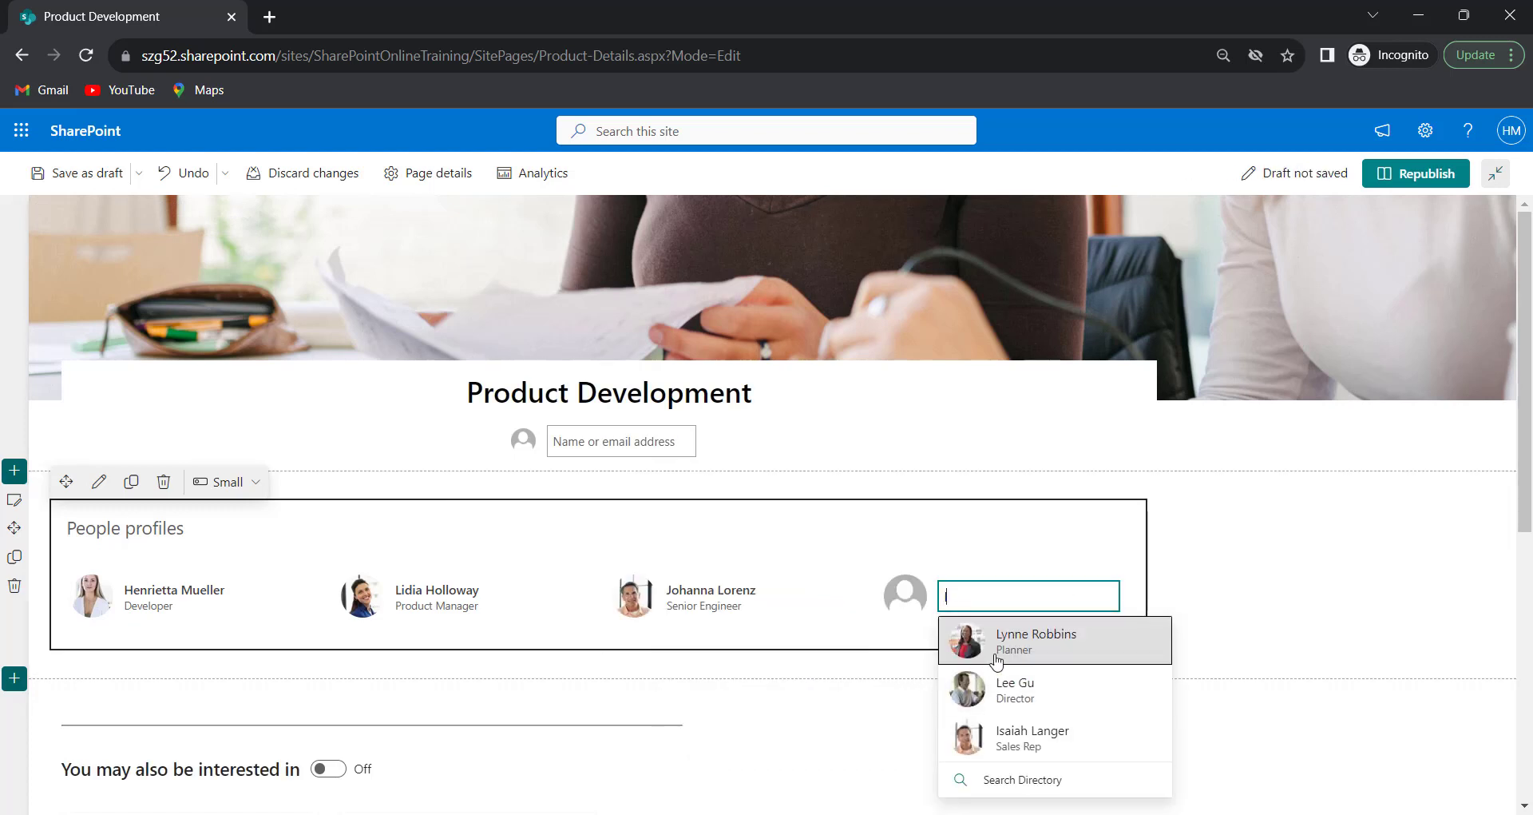
click(1002, 657)
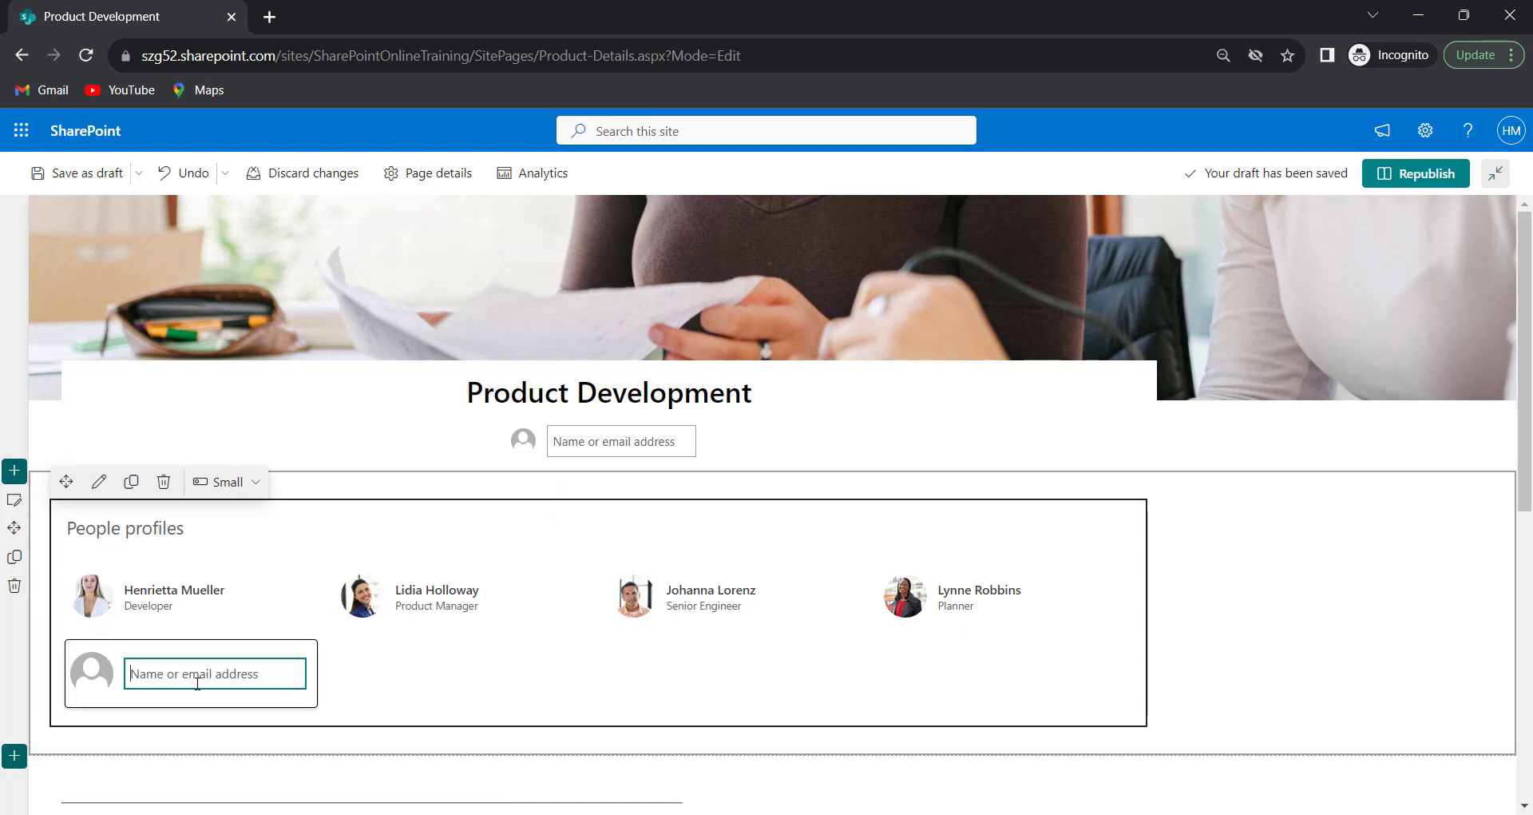
click(166, 532)
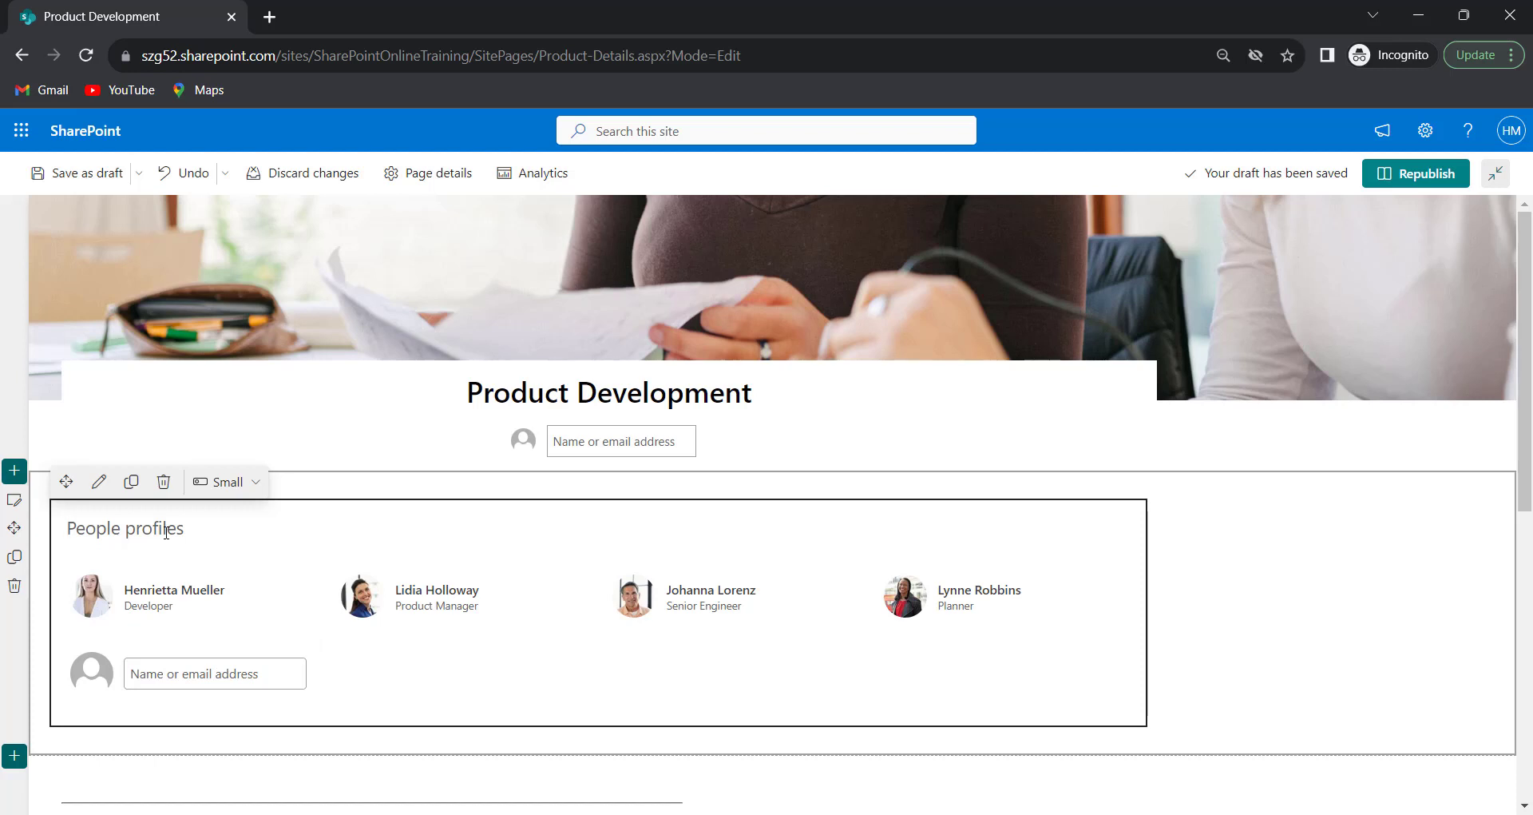
Step: Retitle the web part 'Handling Project By'
text(Handling)
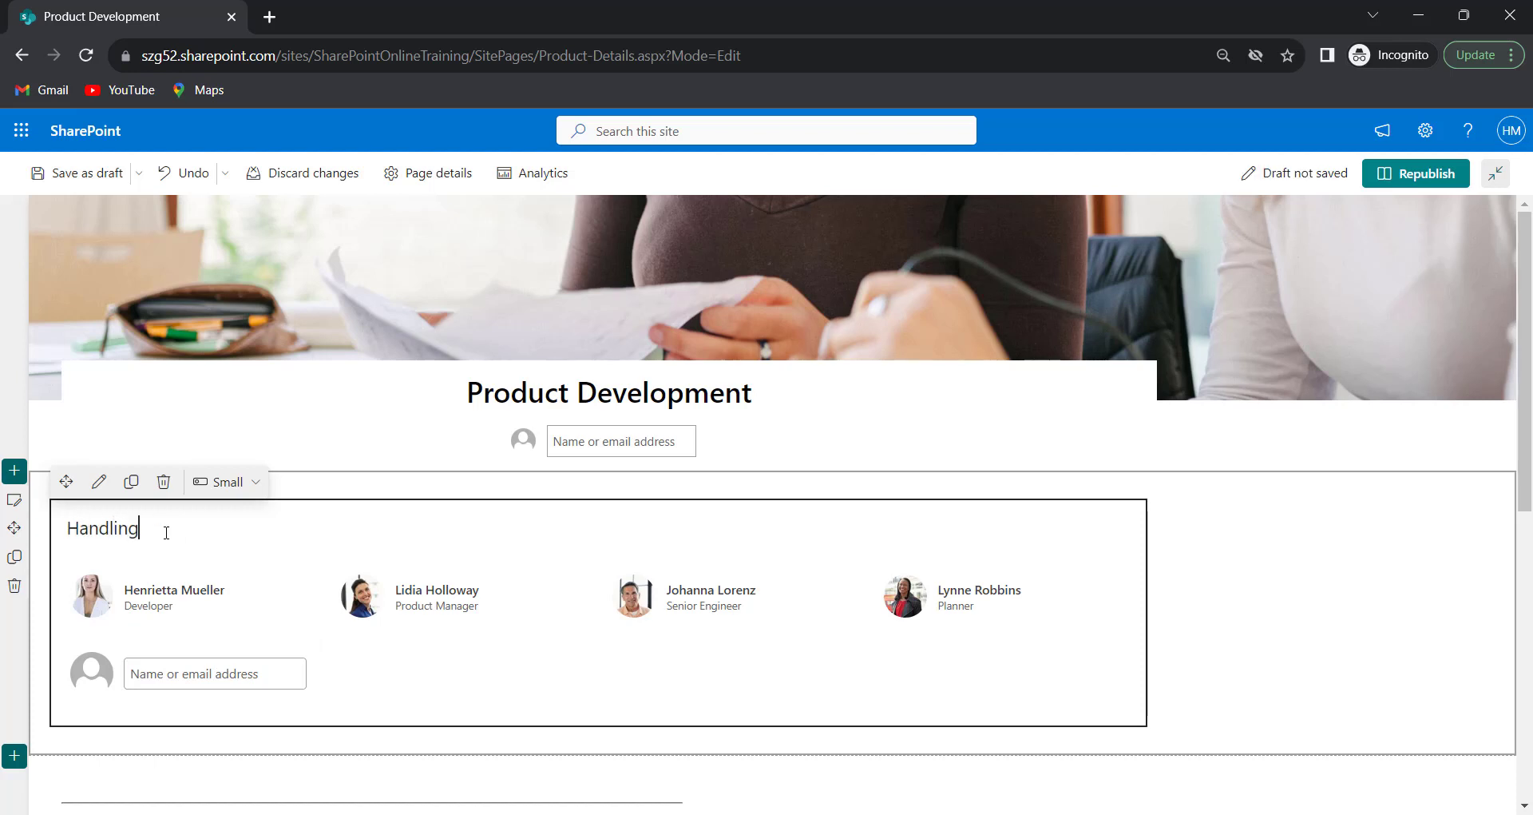
text( Project By)
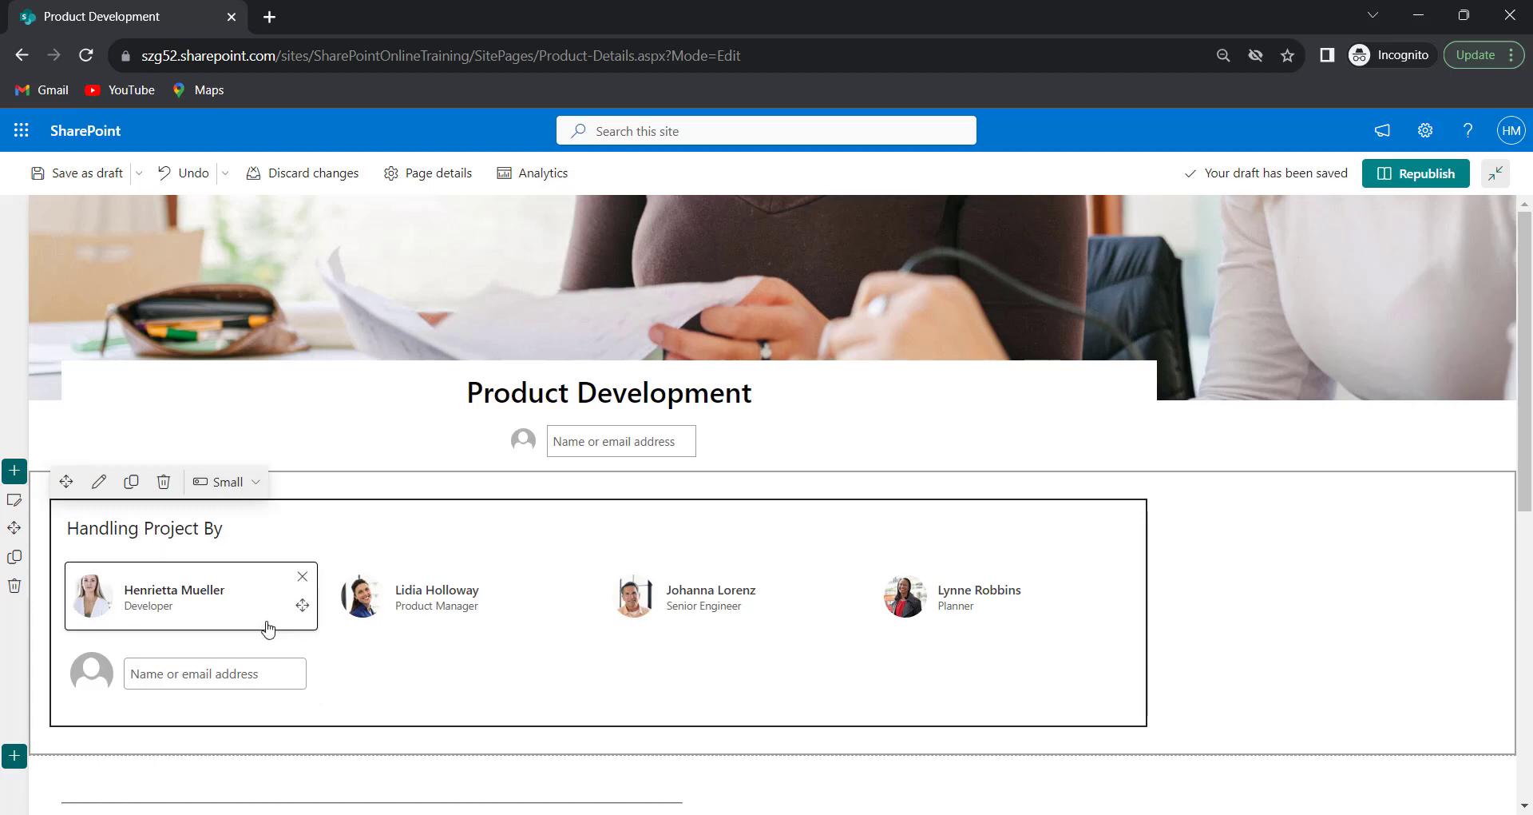
click(245, 483)
Step: Switch the people cards to the Medium layout and start a profile link on the Developer's card
click(251, 557)
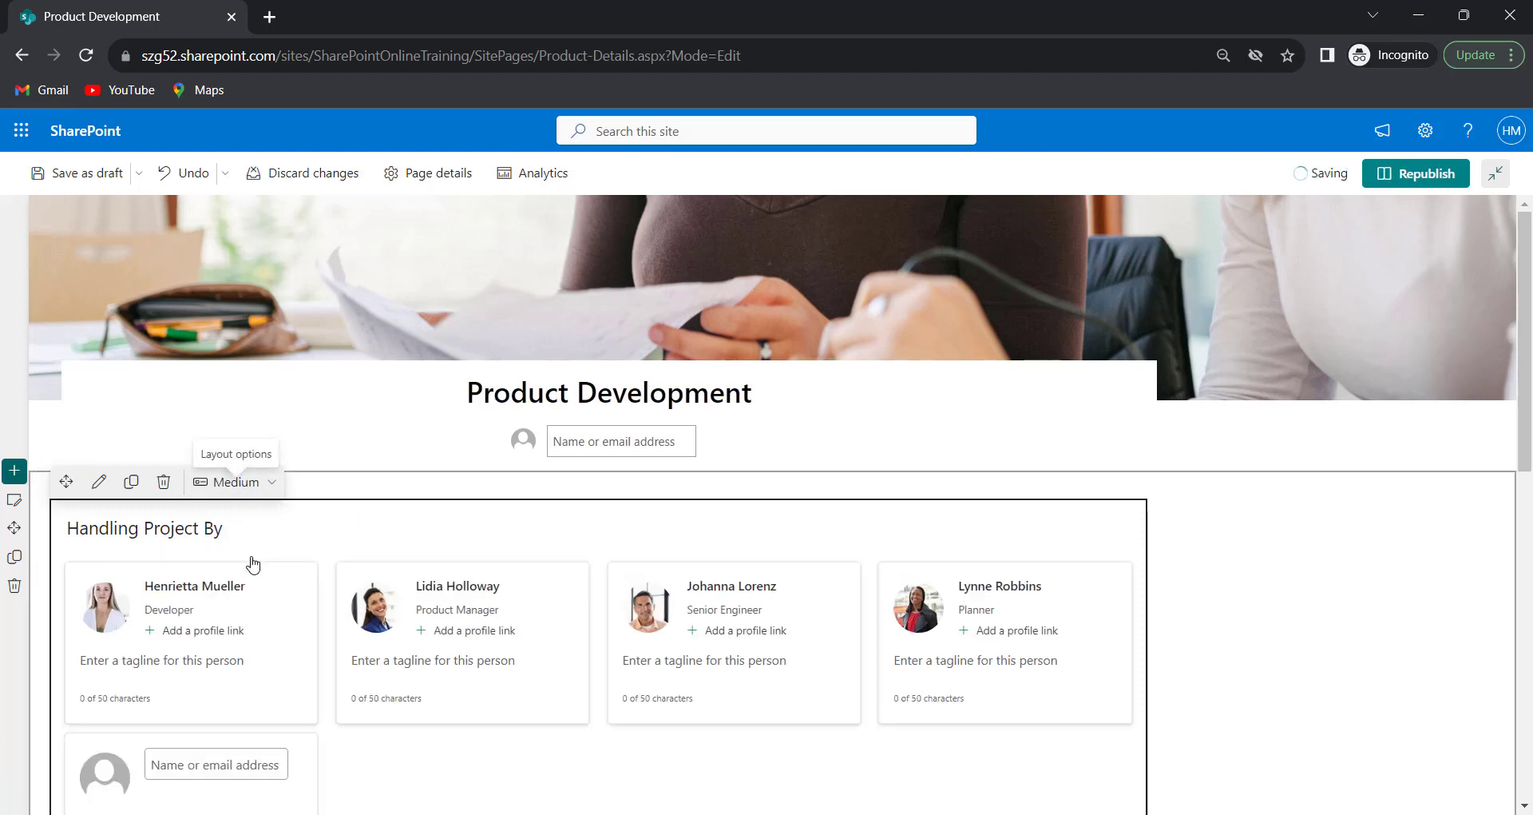
scroll(251, 559, down, 1)
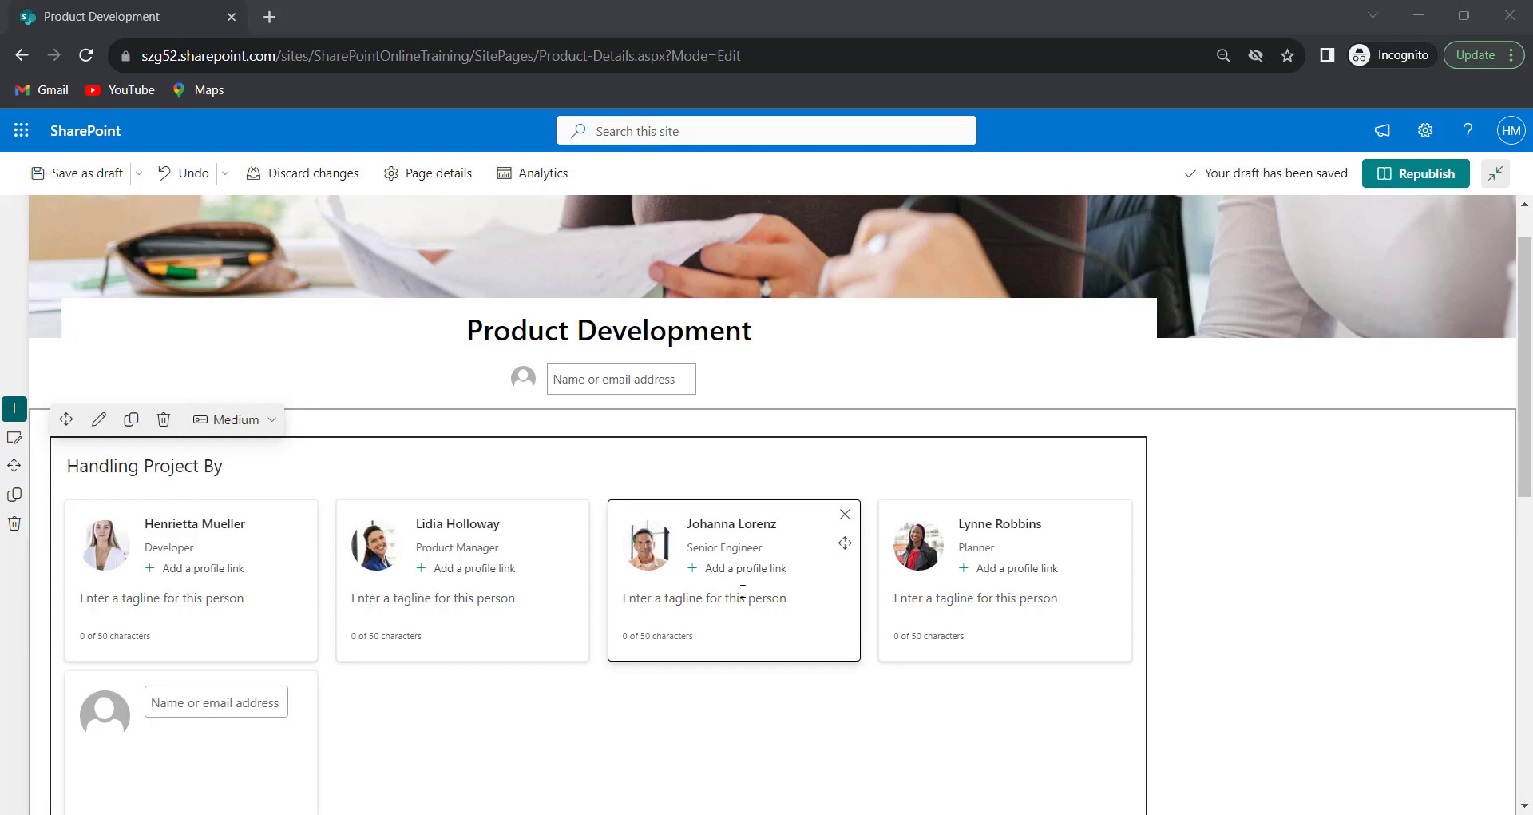
click(180, 574)
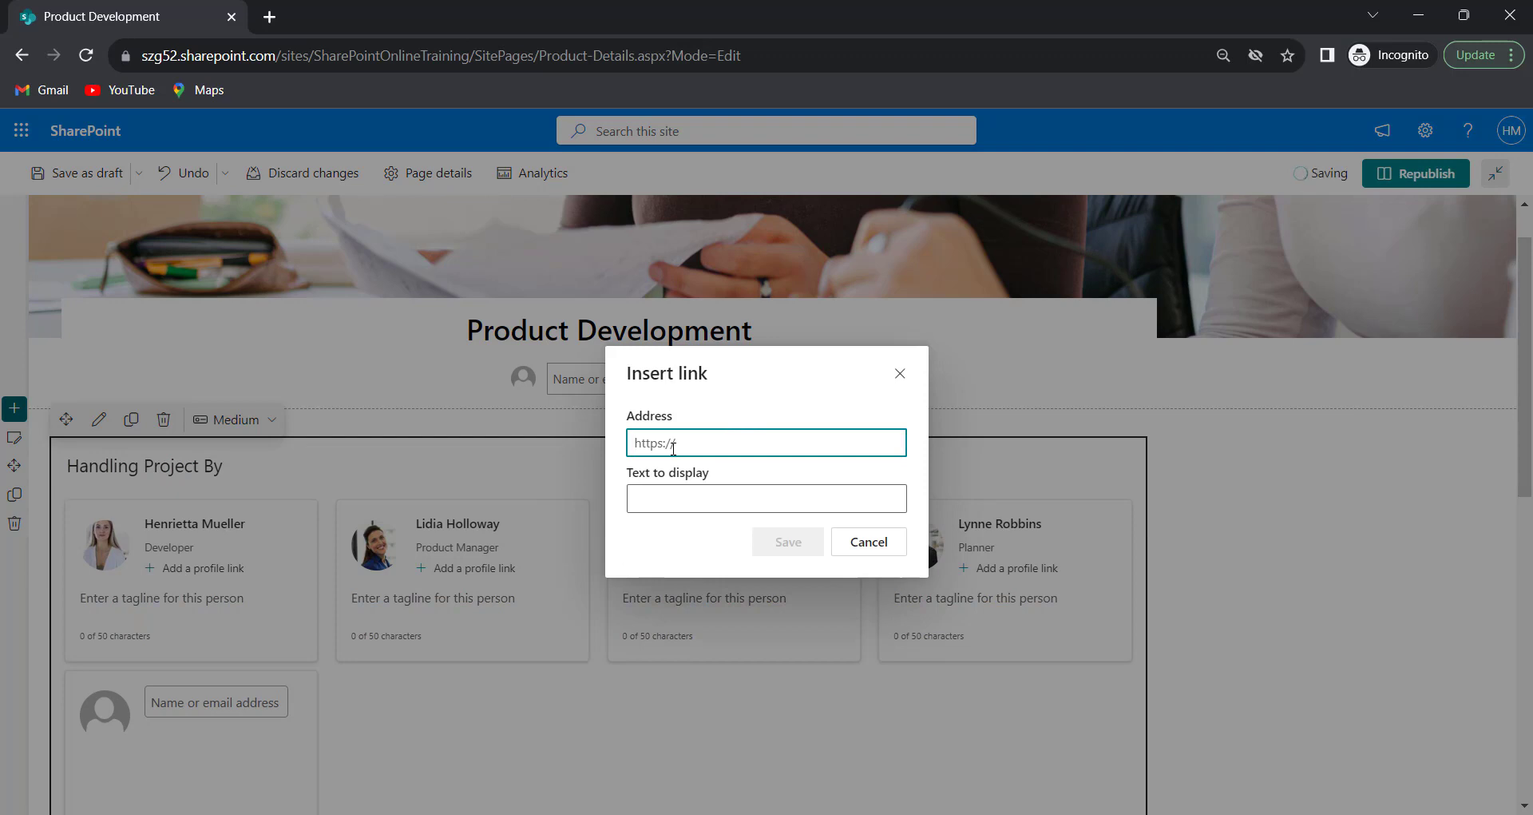
Step: Link the Developer's card to their e-mail address with the display text 'Contact'
key(ctrl+v)
key(Tab)
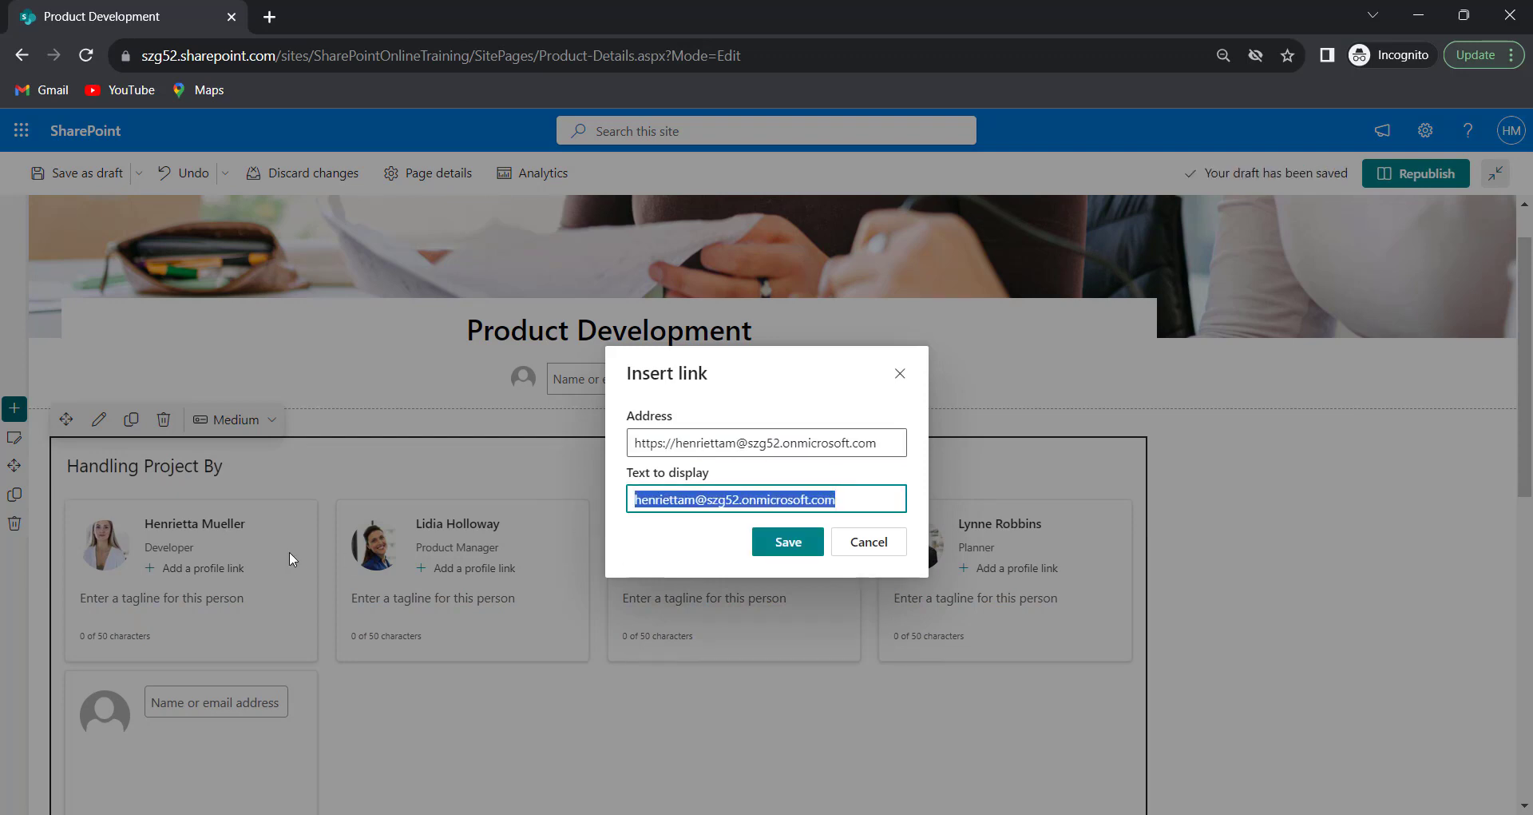
key(BackSpace)
text(C)
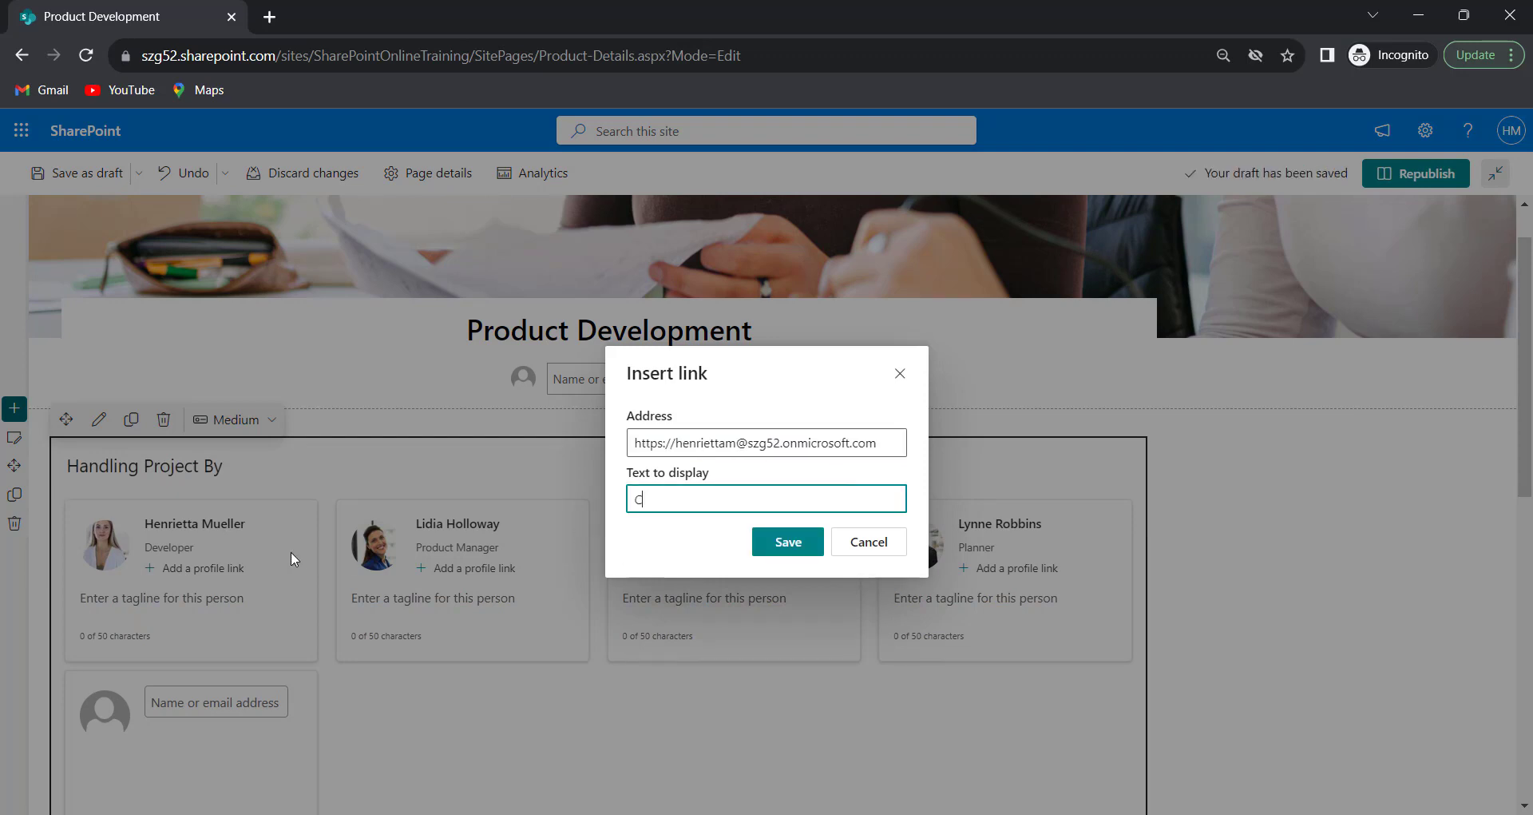
text(ontact)
click(765, 544)
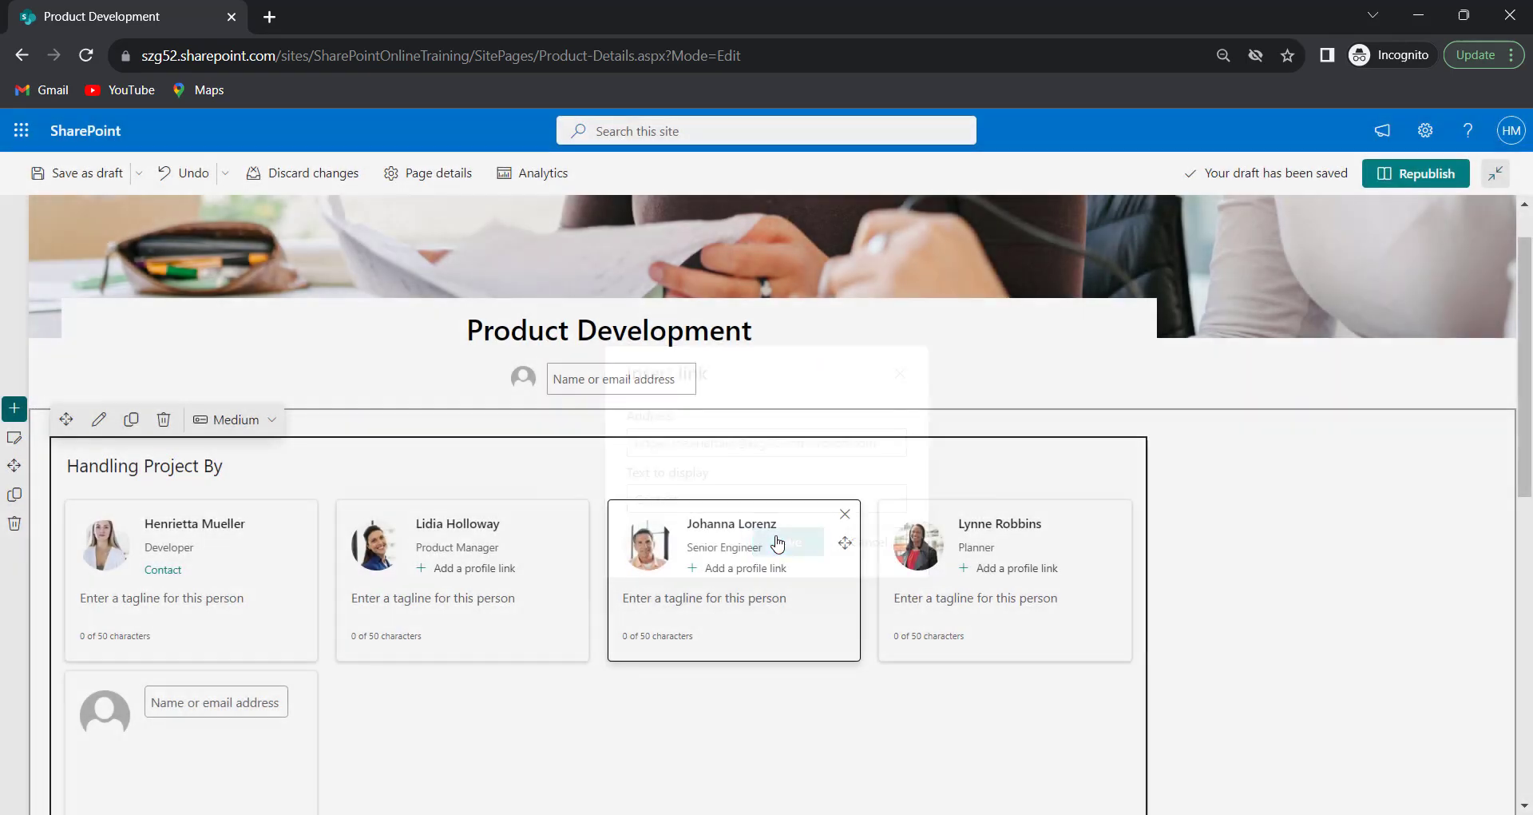
click(106, 595)
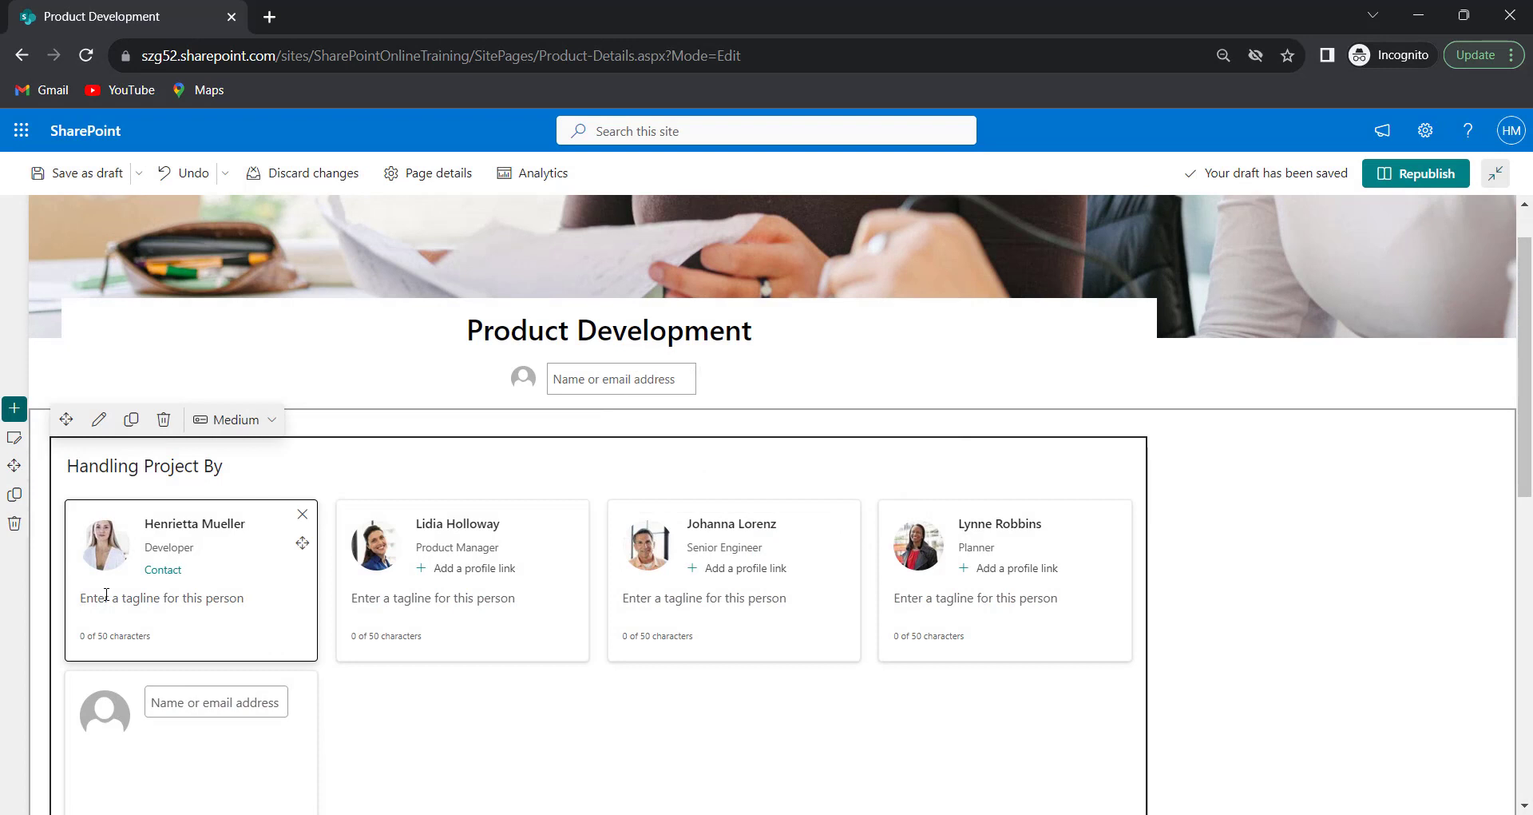
Step: Paste 'Developer With Factor' as the Developer's tagline
text(Developer With Factor)
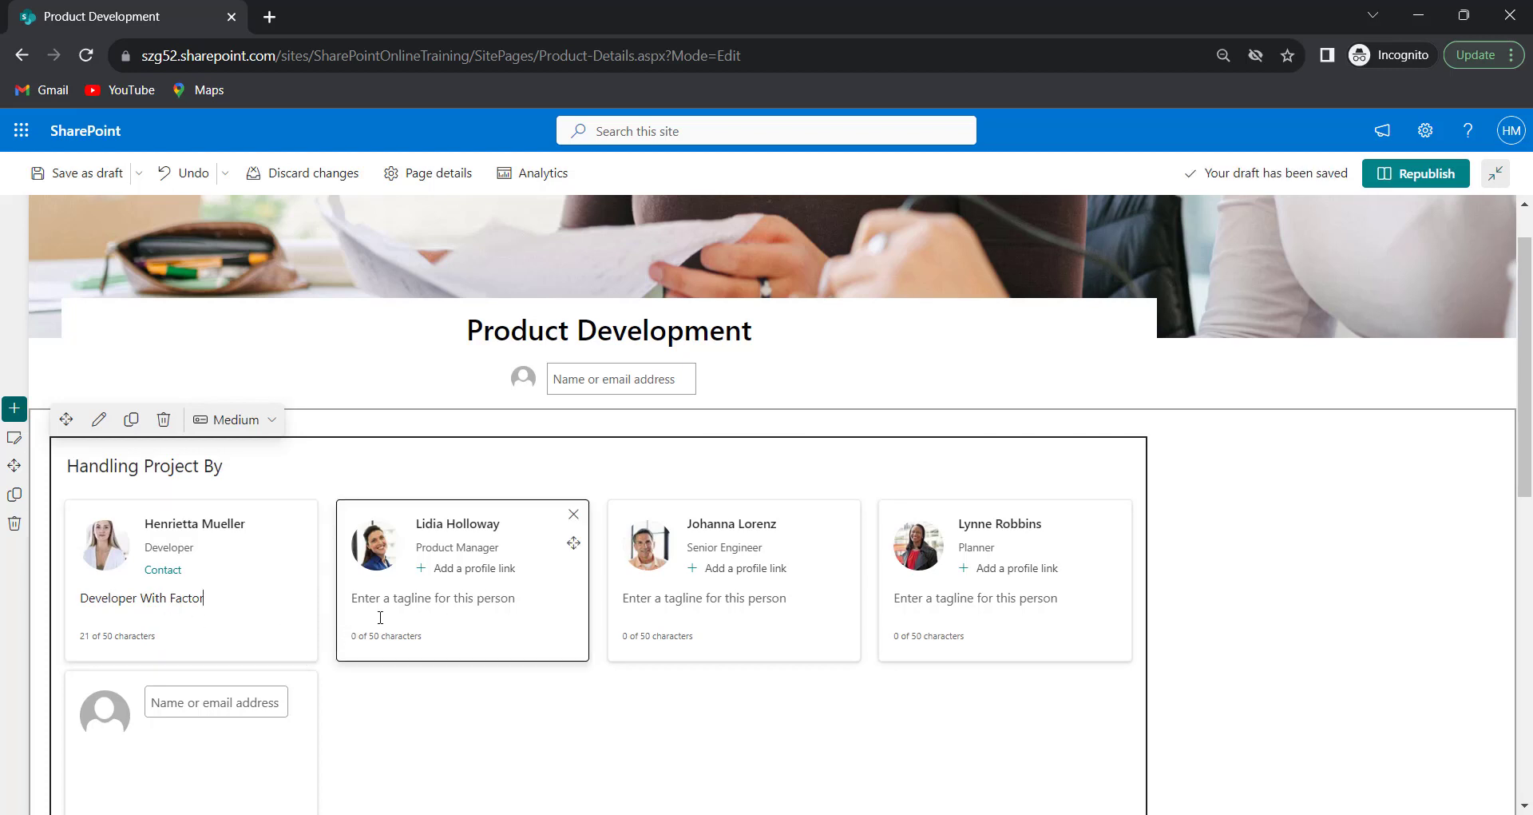
Step: Switch the people cards to the Large layout
click(224, 430)
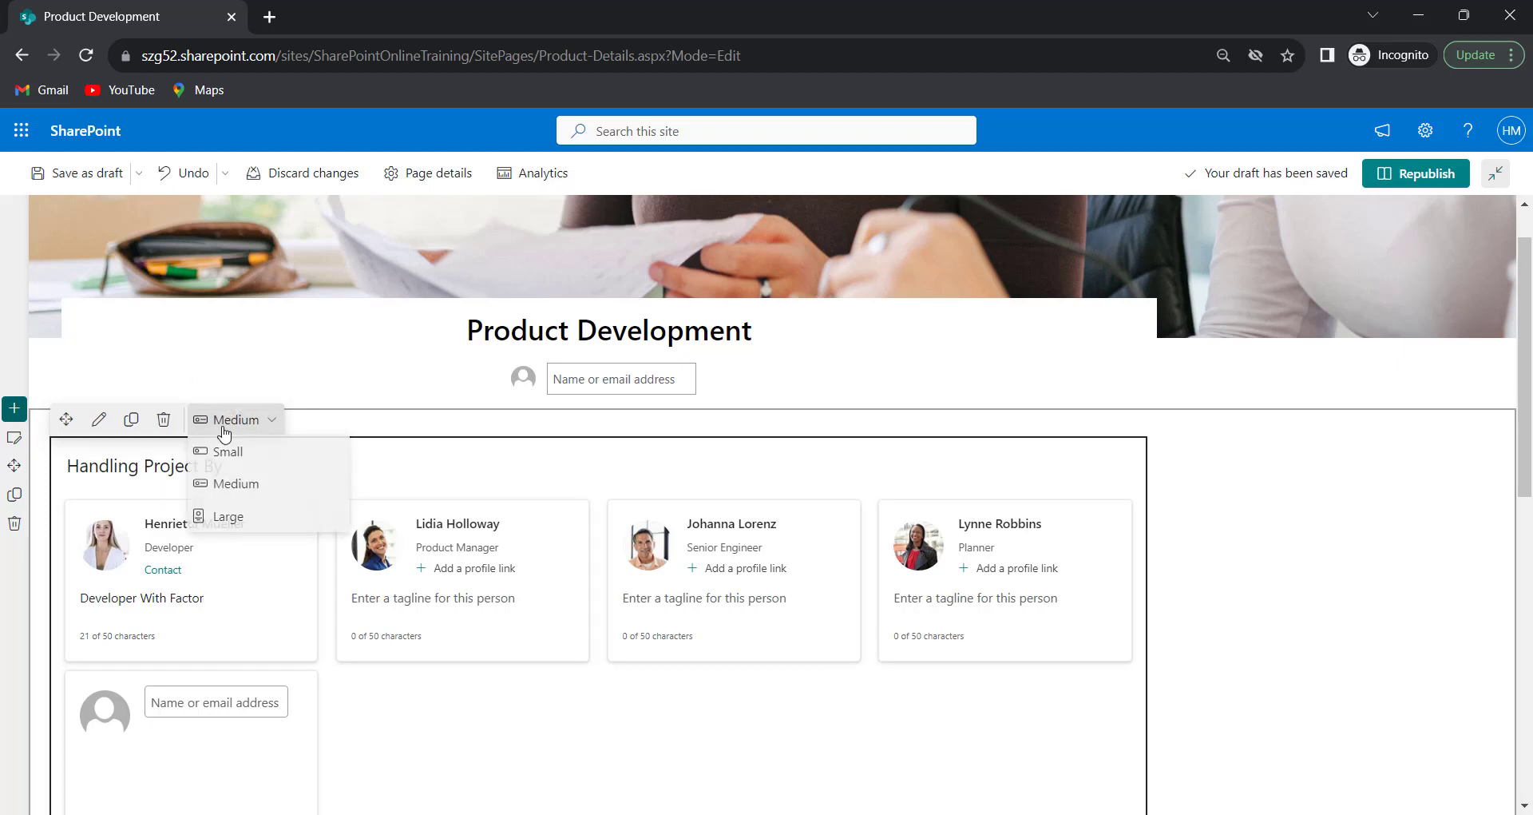
click(225, 516)
scroll(384, 748, down, 1)
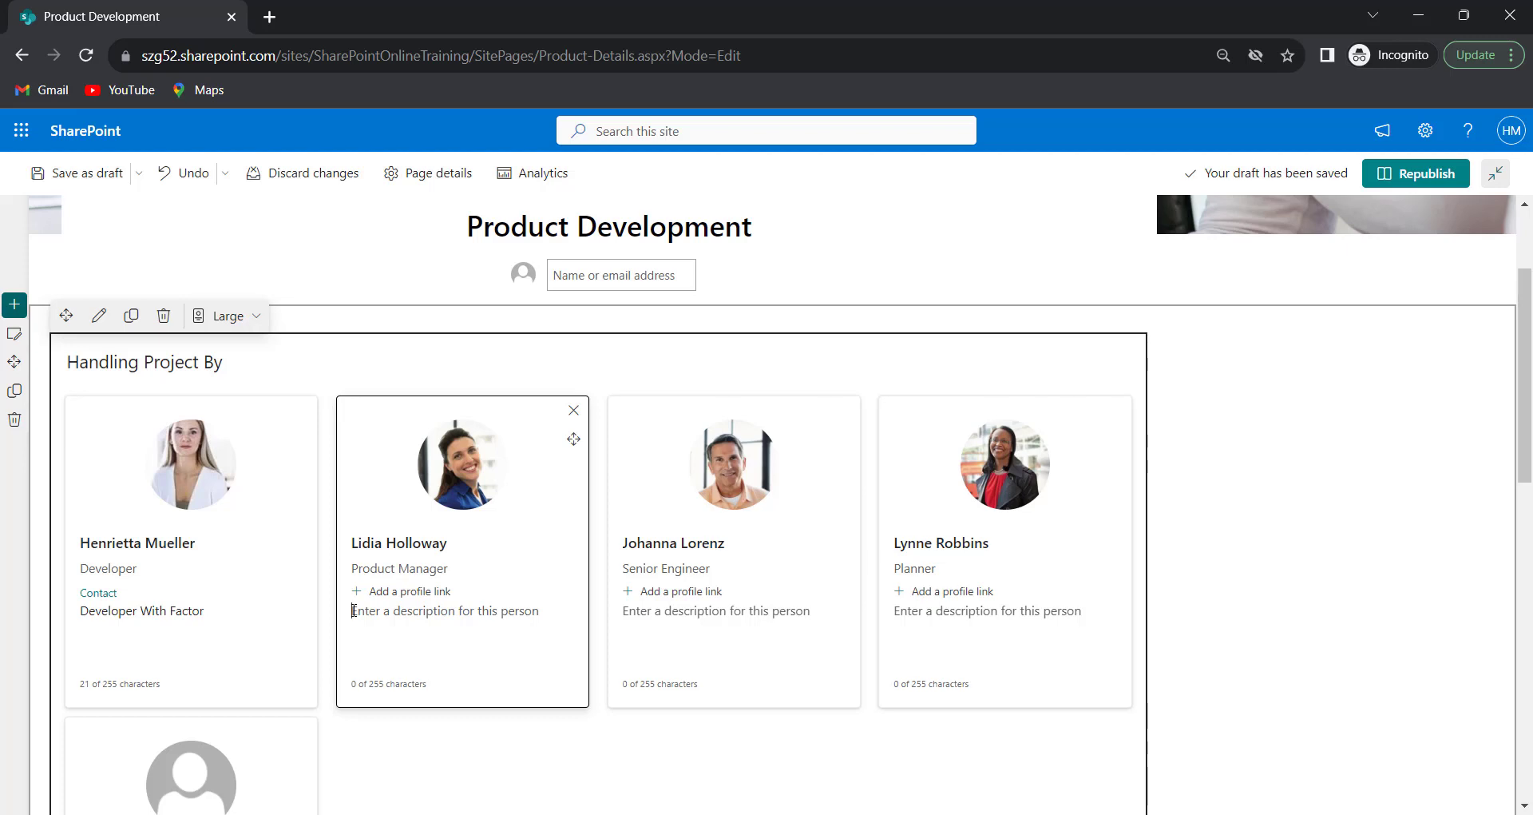
Step: Append 'Analyzing existing programs for modification purposes.' to the Developer's description
click(231, 614)
text(.)
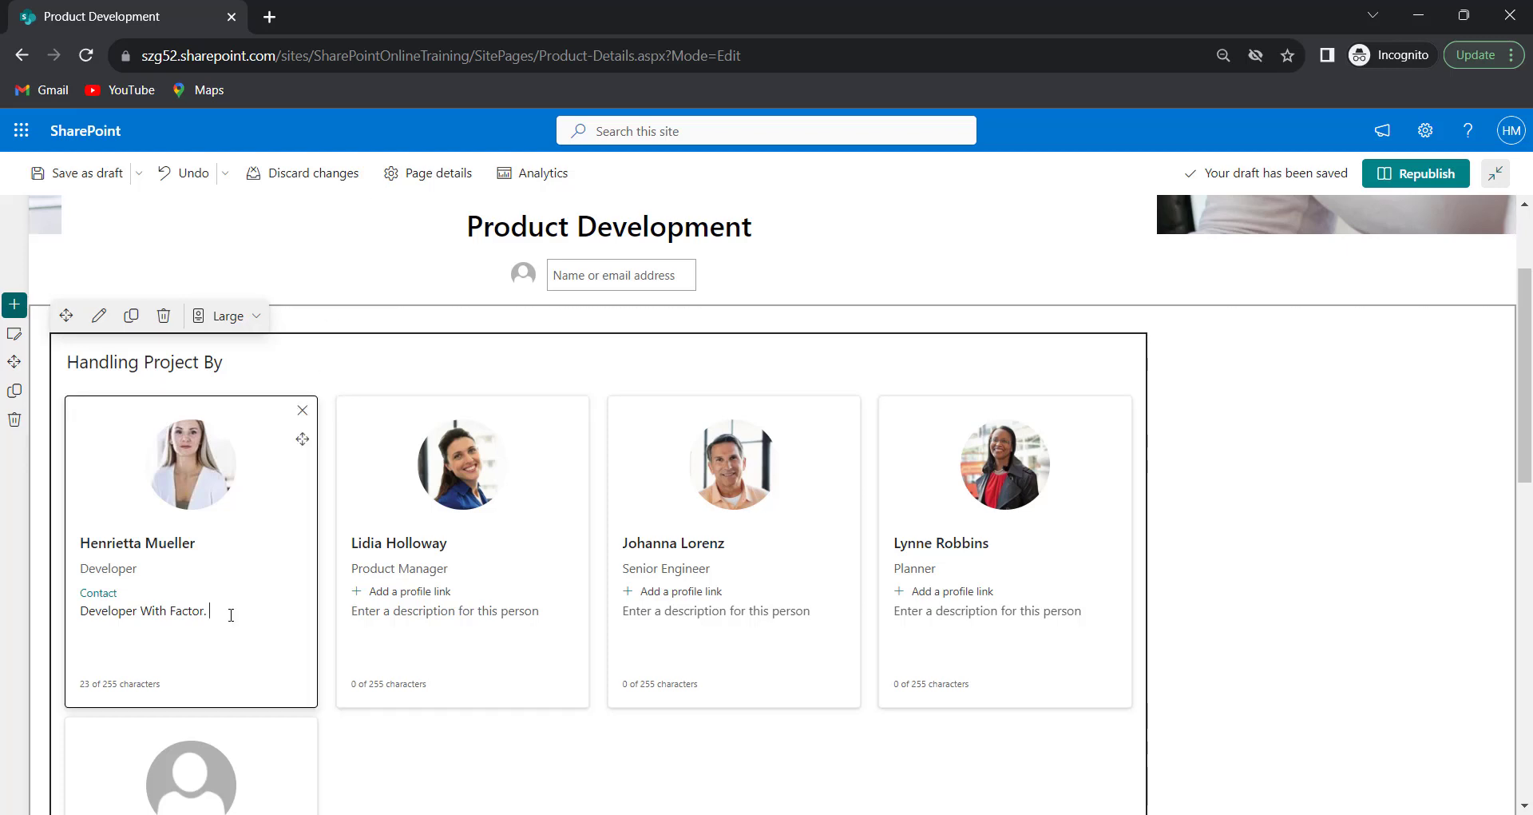
text(Analyzing existing programs for modification purposes.)
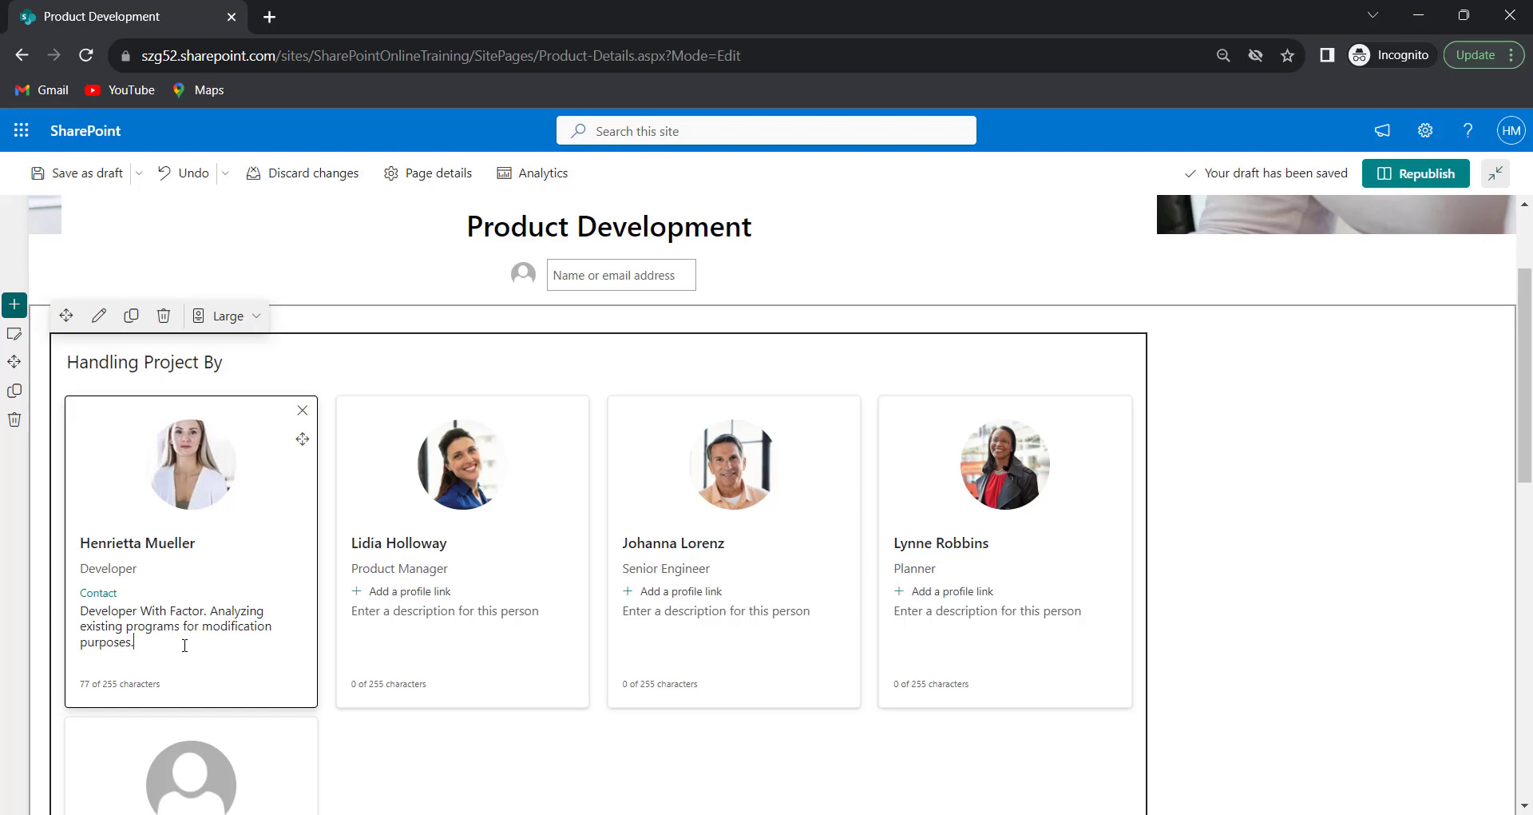
click(367, 623)
scroll(518, 801, down, 2)
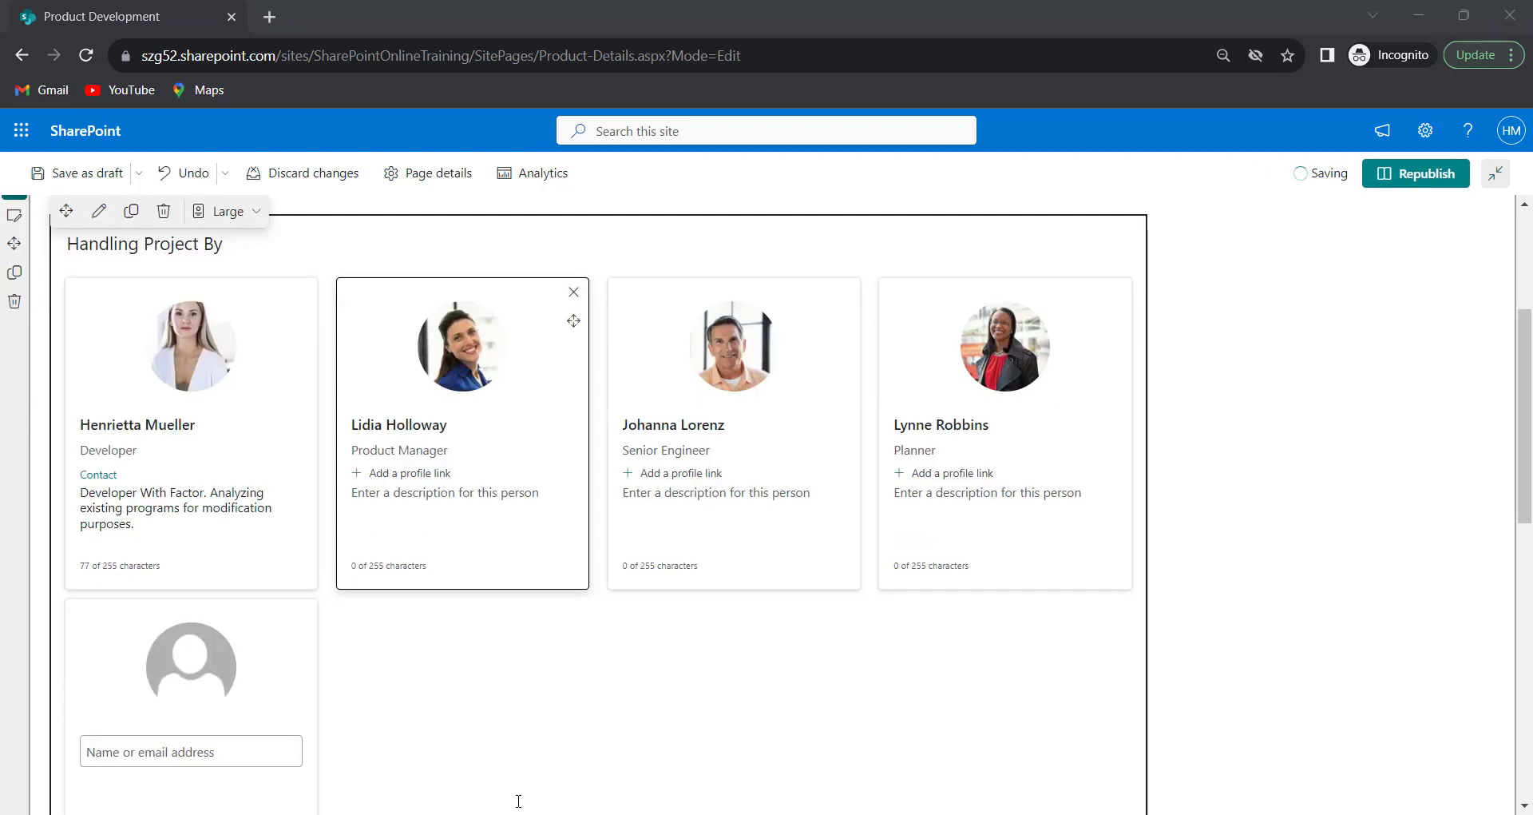
Step: Set the Handling Project By cards to the Small layout and republish the Product Development page
click(254, 229)
click(248, 242)
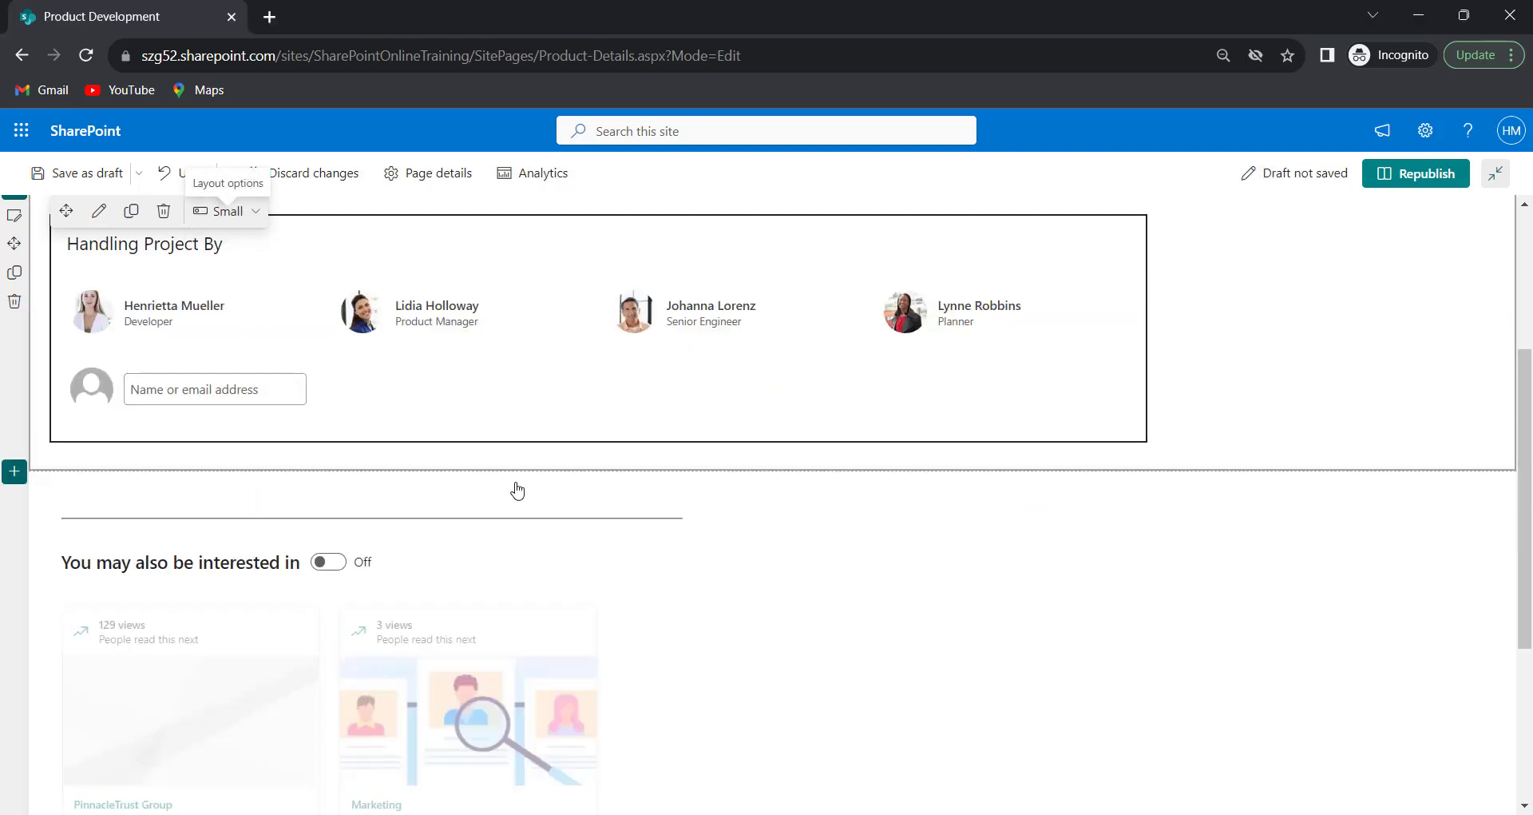
scroll(520, 421, up, 2)
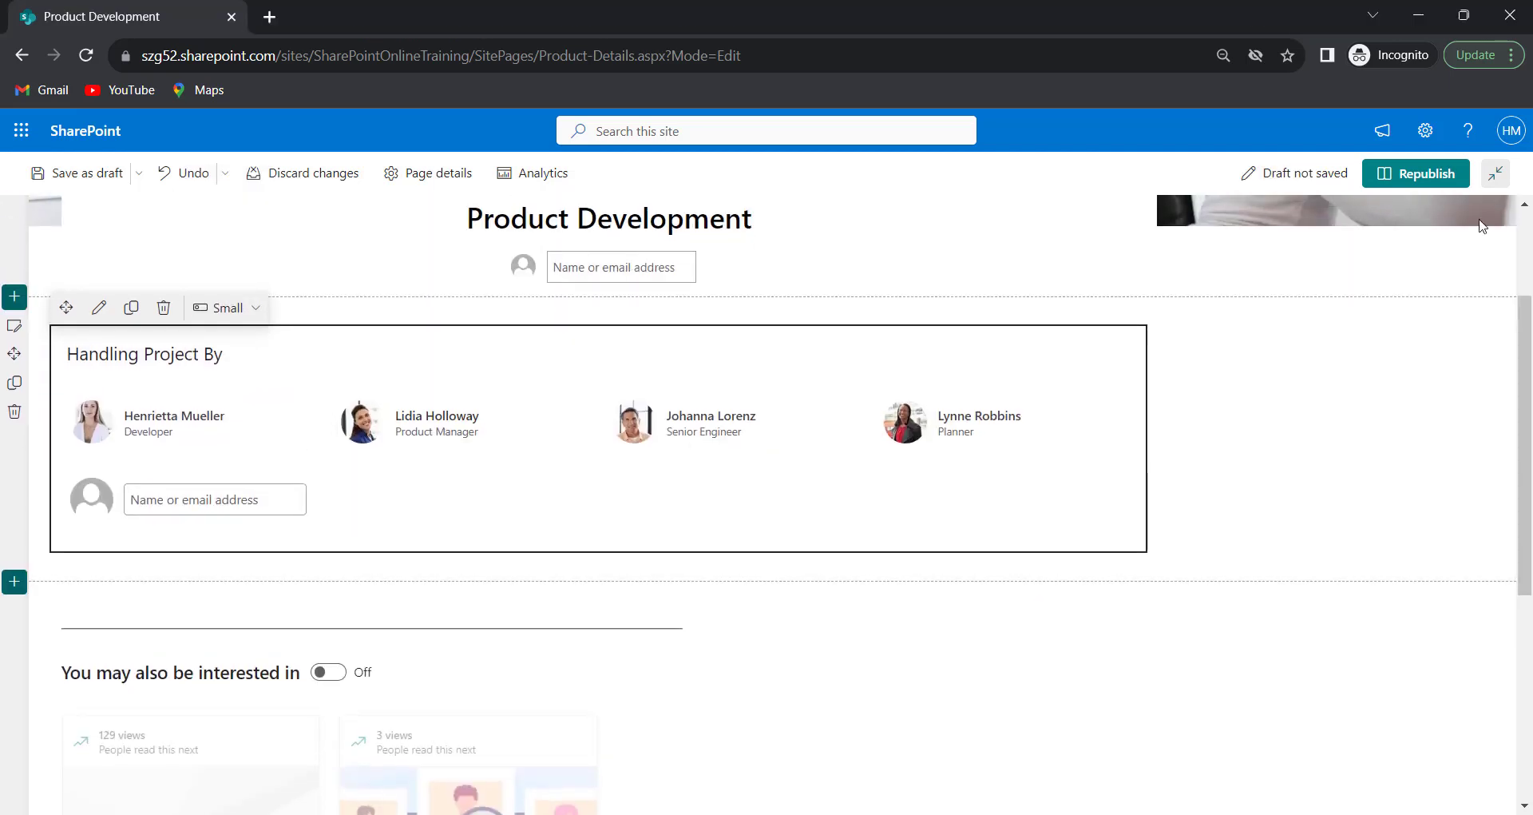
click(1429, 177)
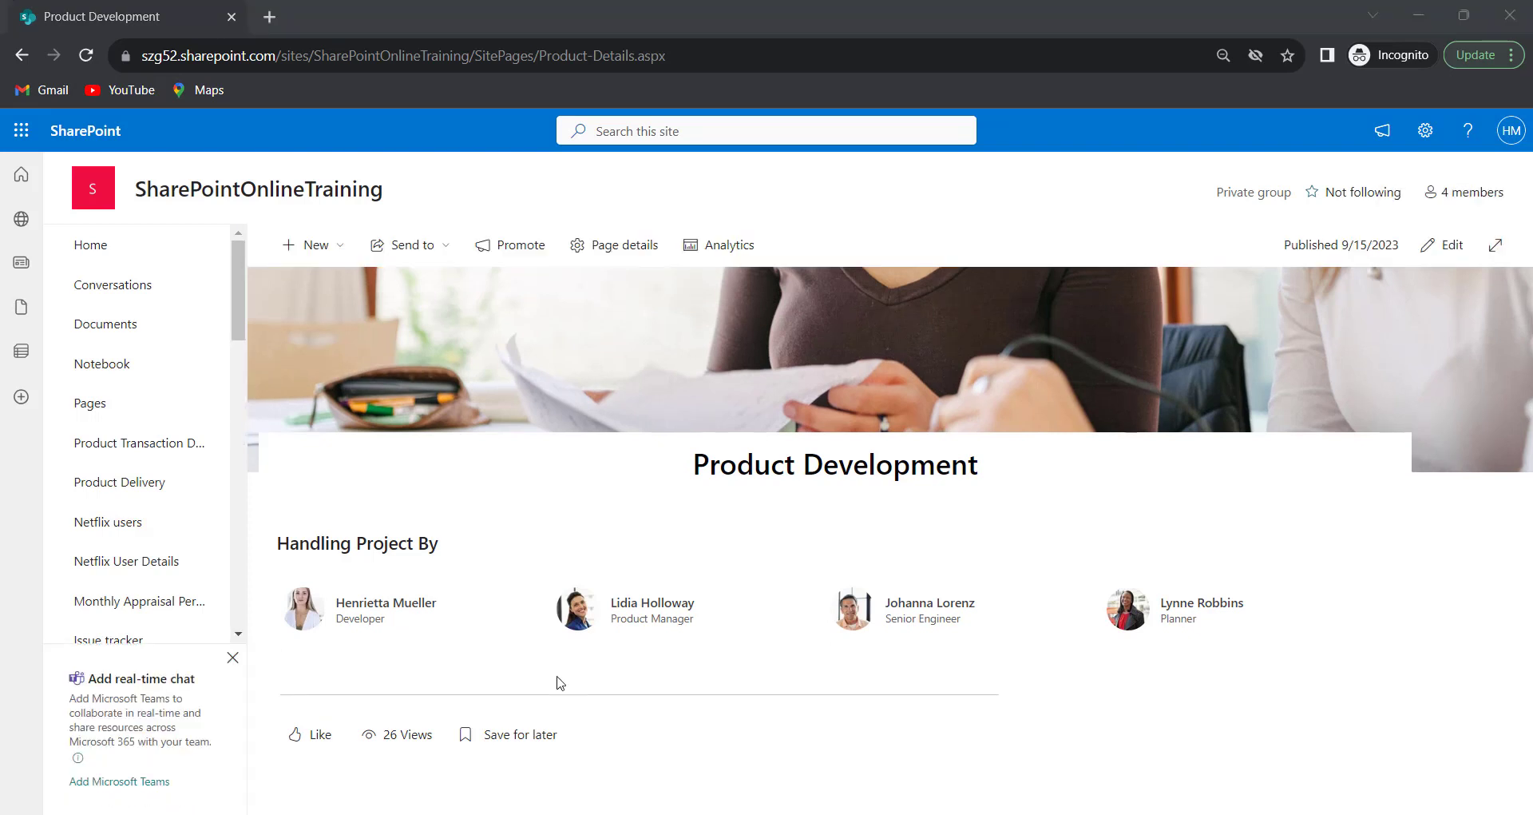
Step: View the team members' profile cards on the published page, ending on the Product Manager's
mouse_move(320, 631)
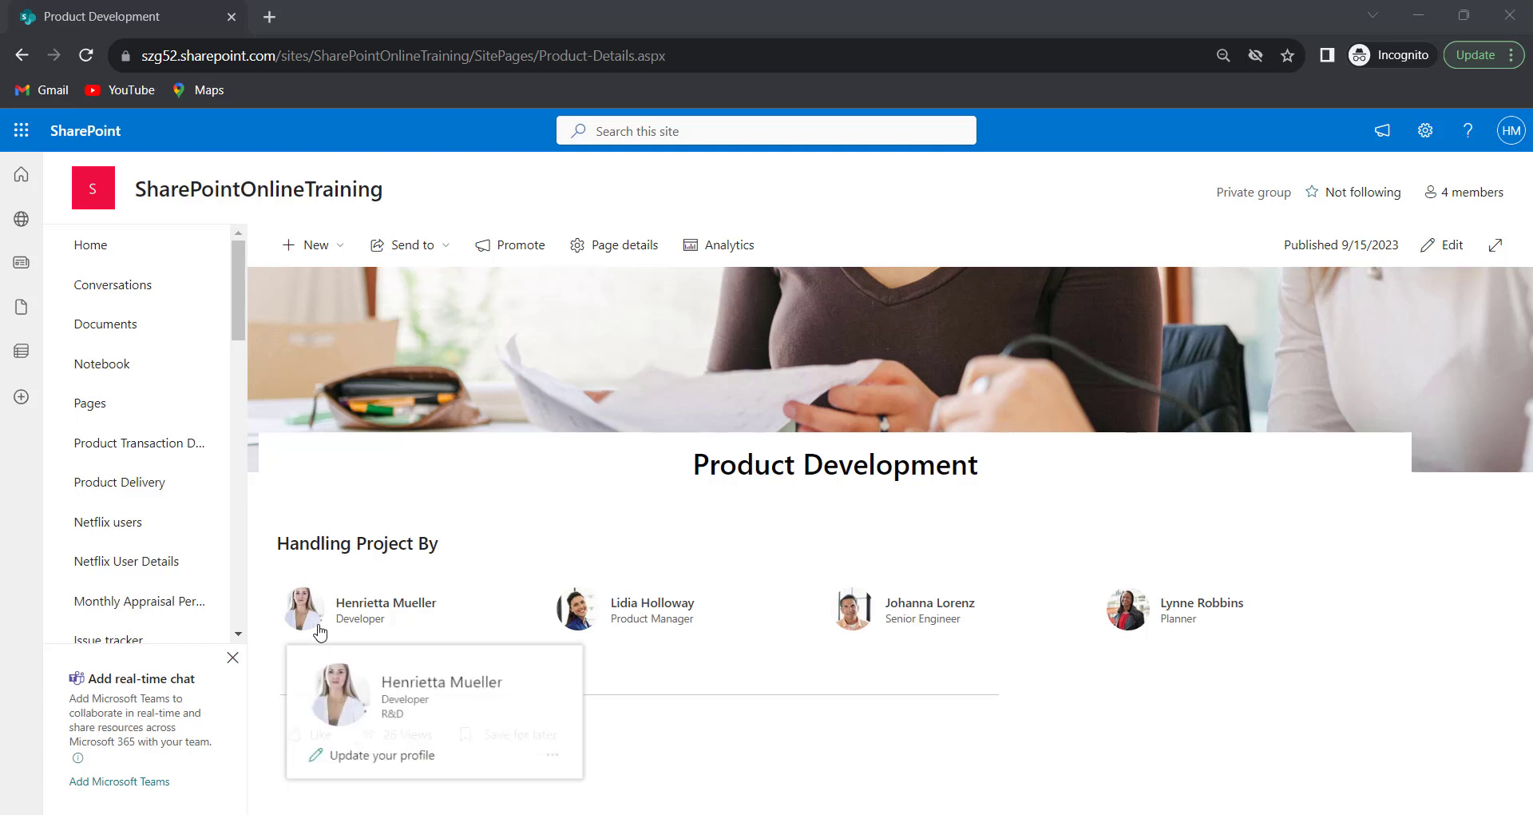
mouse_move(377, 714)
scroll(377, 713, down, 3)
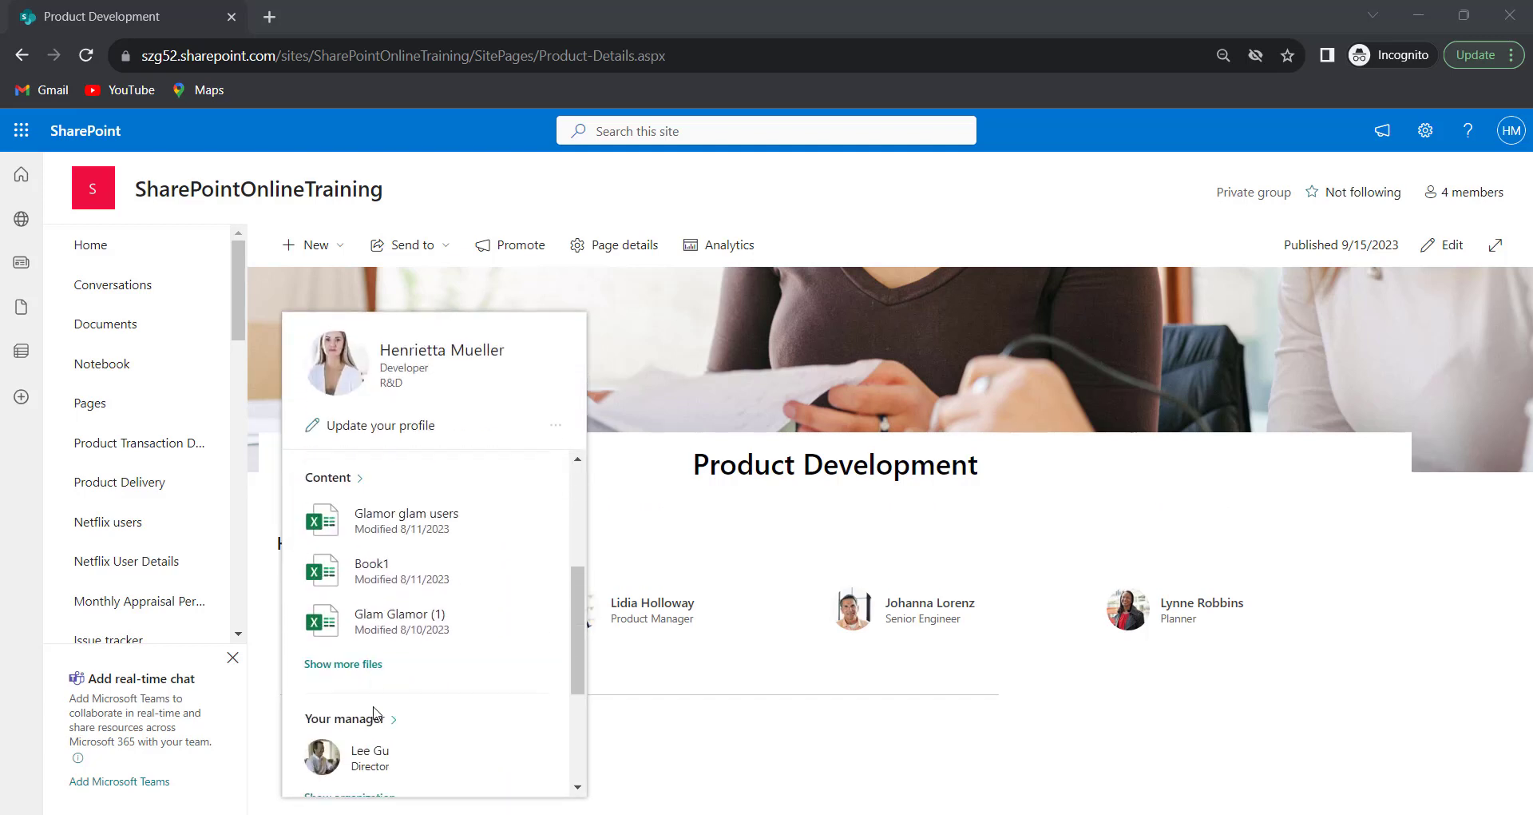
scroll(506, 629, up, 2)
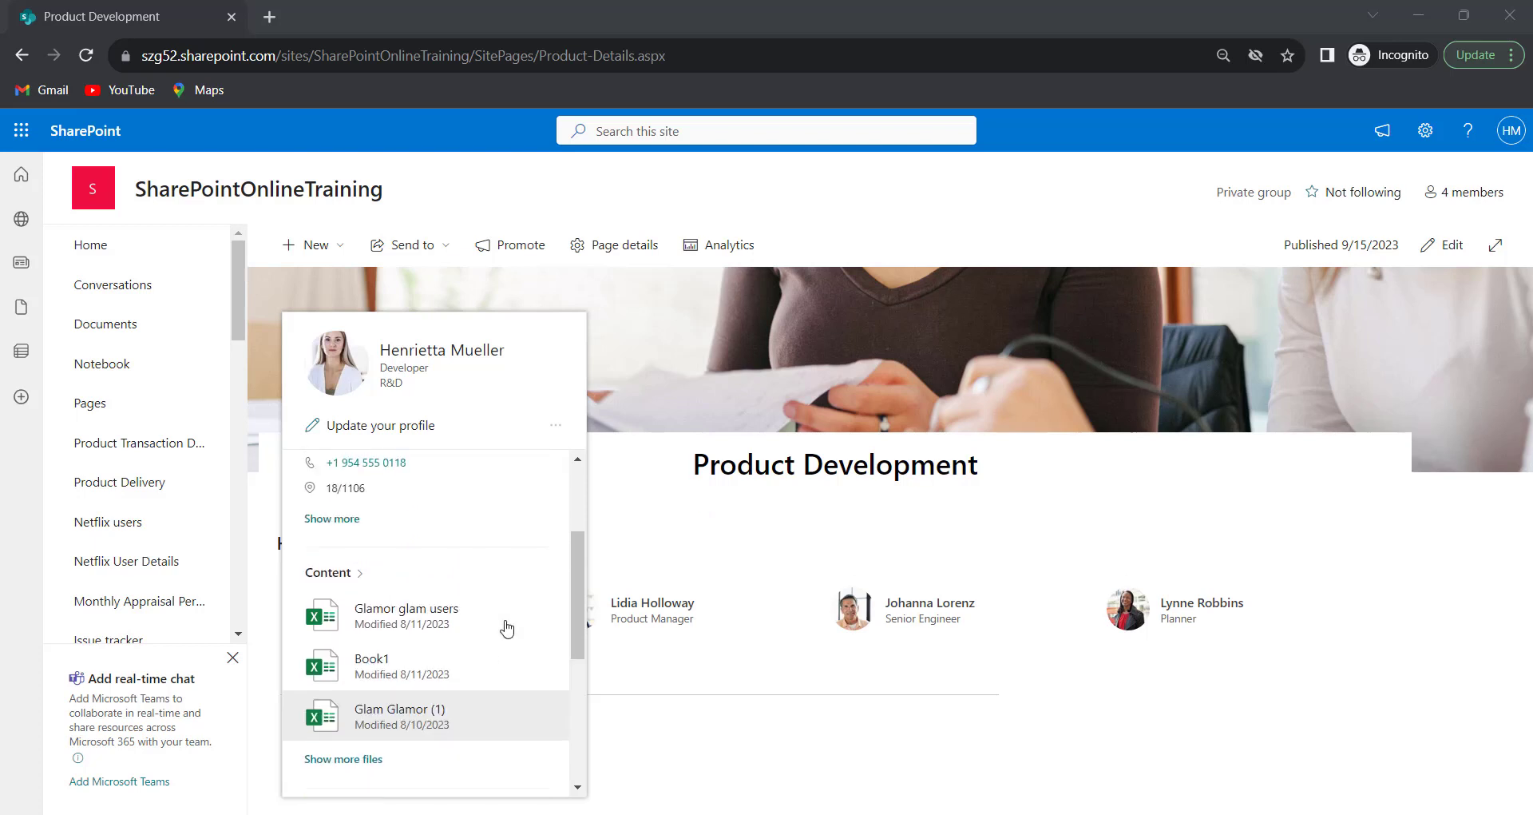
scroll(495, 585, up, 3)
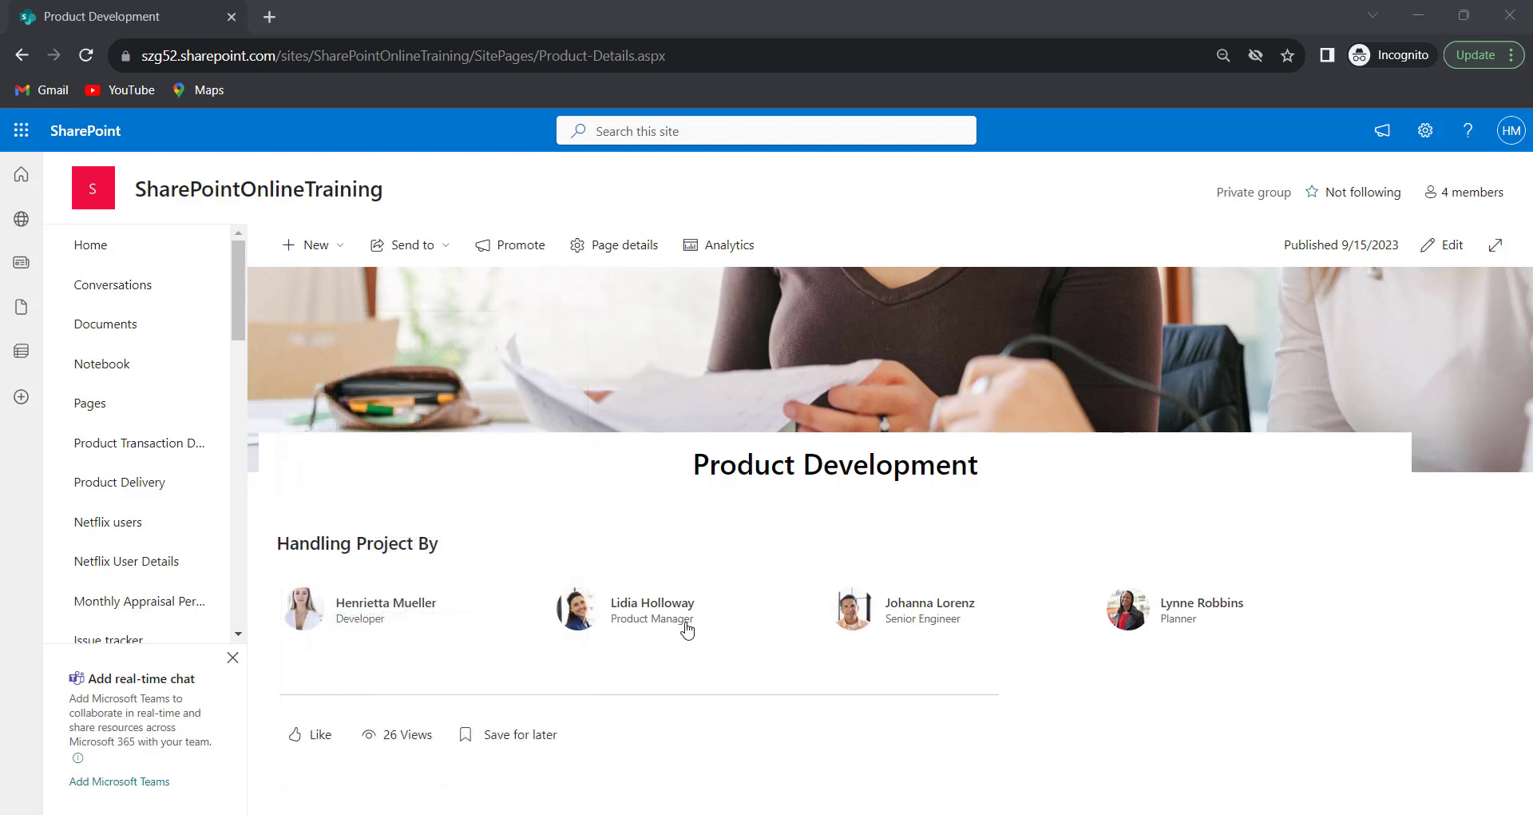
mouse_move(686, 630)
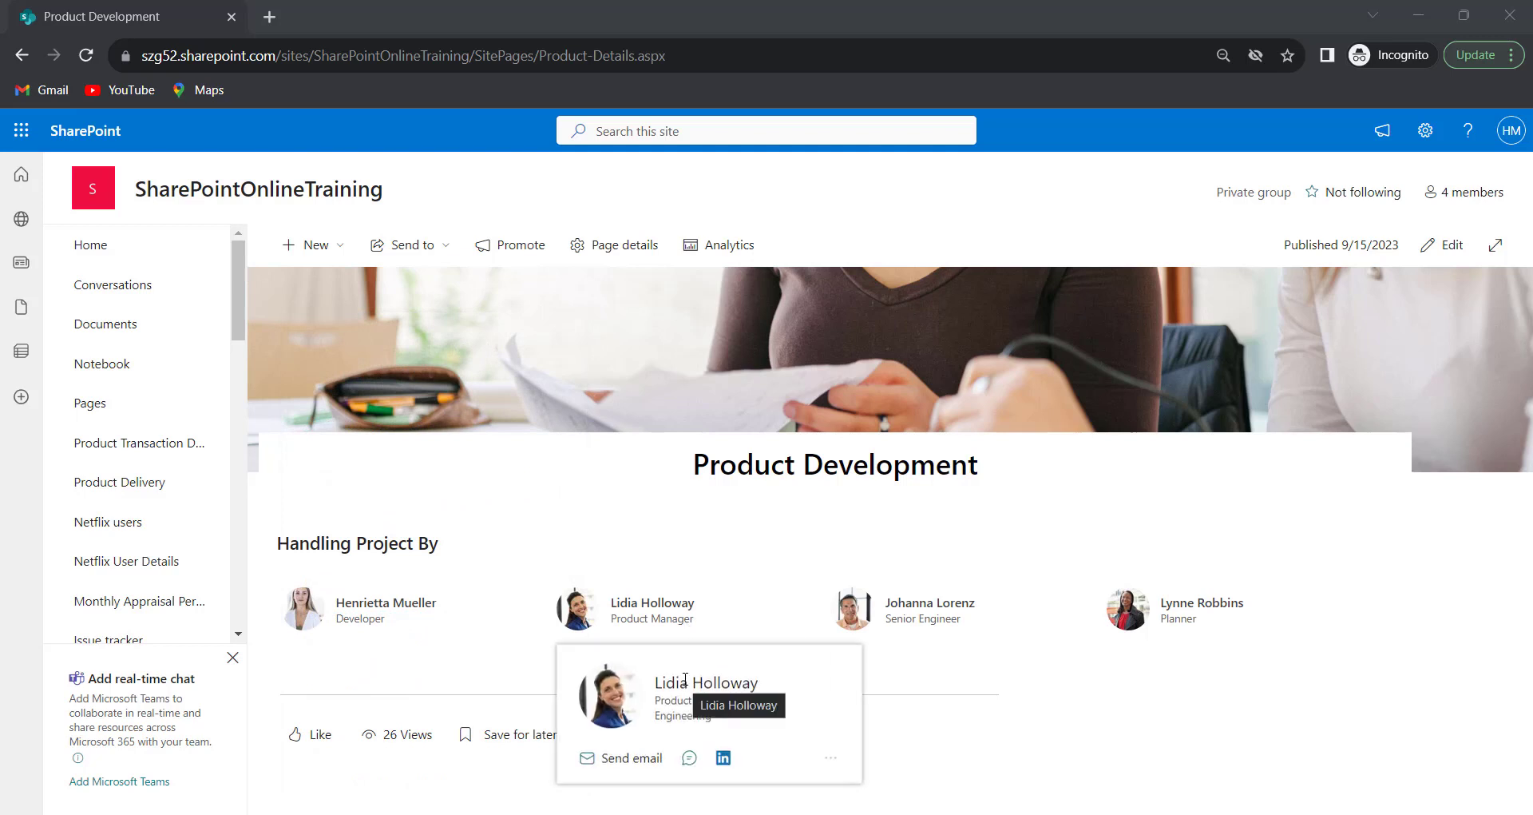